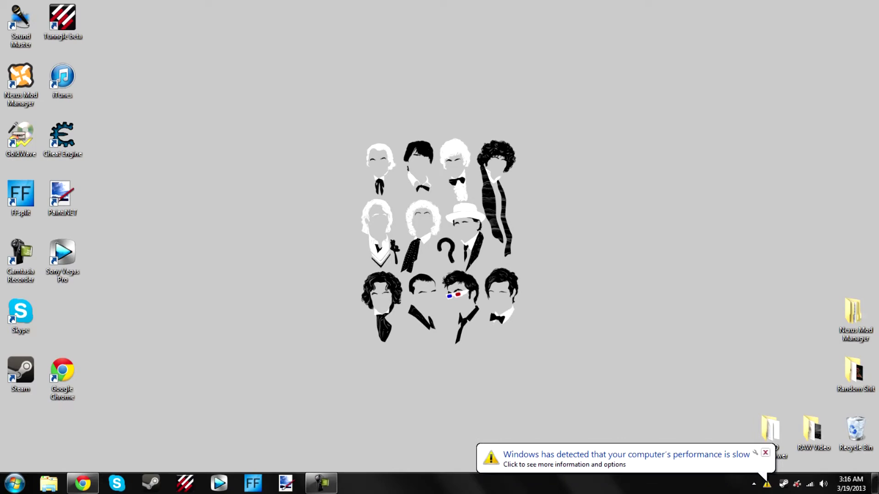
# - Dismiss the performance notification, switch to Chrome and examine the eBay listing for GTA San Andreas, including its front cover photo
pyautogui.click(765, 453)
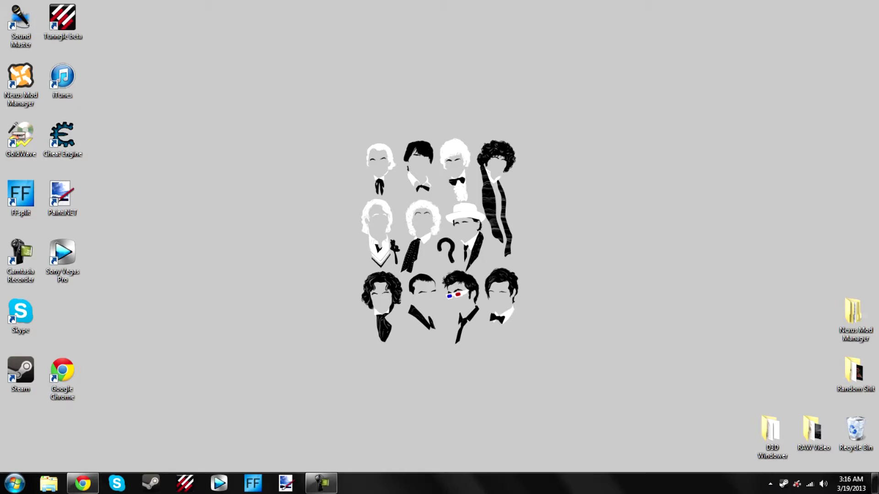
pyautogui.click(83, 483)
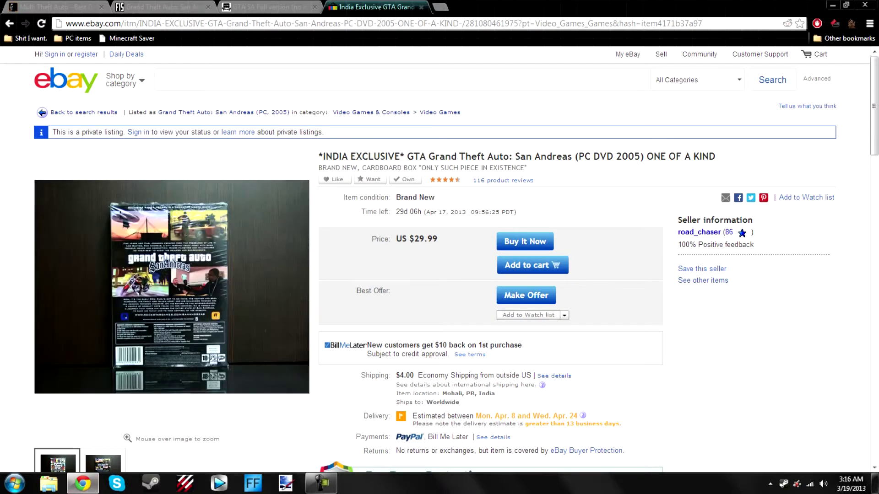
pyautogui.scroll(-2, 440, 261)
pyautogui.scroll(2, 439, 261)
pyautogui.scroll(-1, 439, 261)
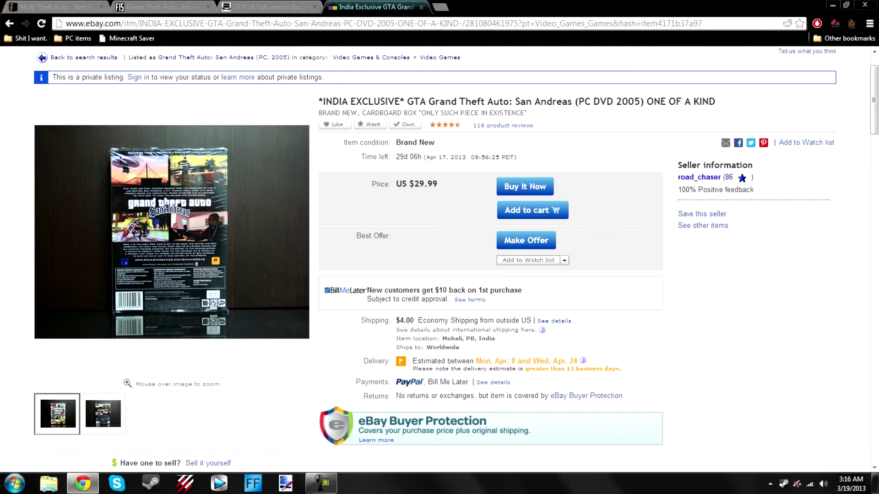
pyautogui.moveTo(78, 427)
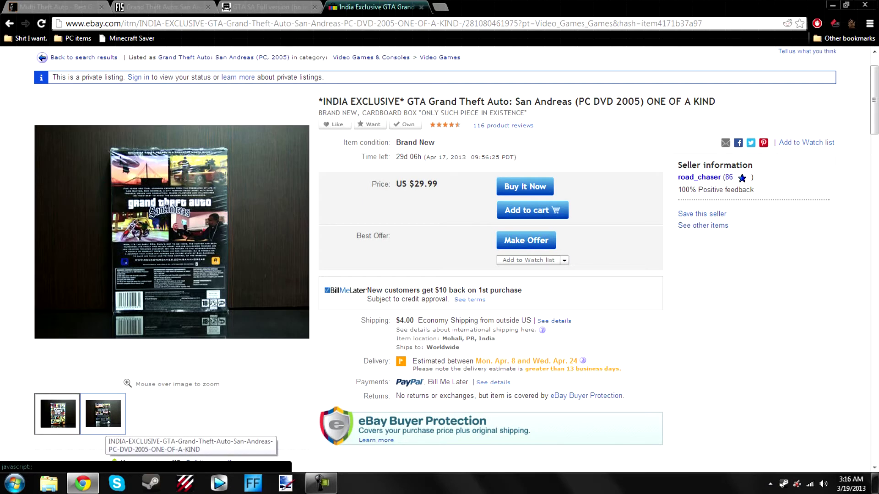
pyautogui.moveTo(57, 414)
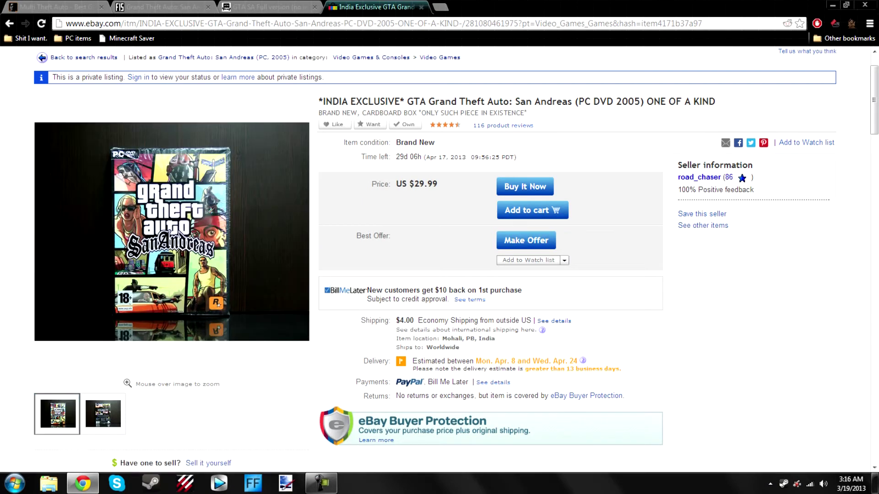
pyautogui.scroll(1, 91, 454)
# - Review the other open pages: the GTA SA Full version torrent details and the San Andreas No CD Cracks page
pyautogui.hotkey('ctrl', 'shift', 'Tab')
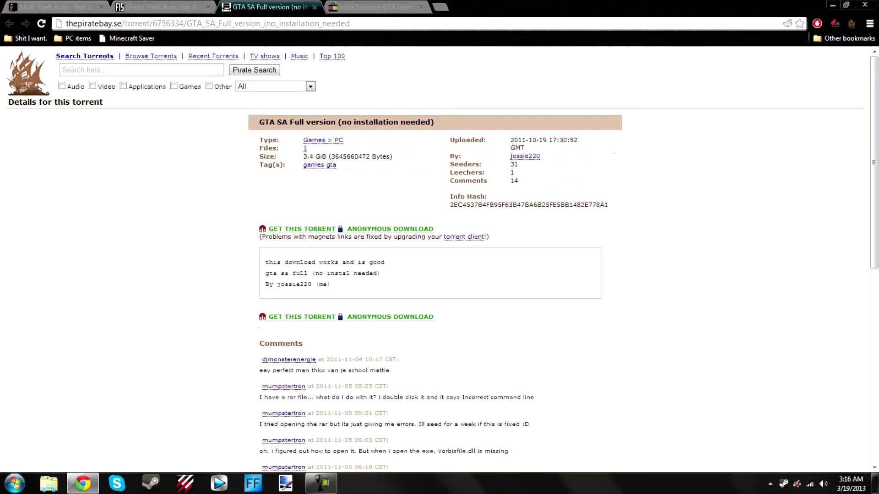
pyautogui.scroll(-5, 440, 257)
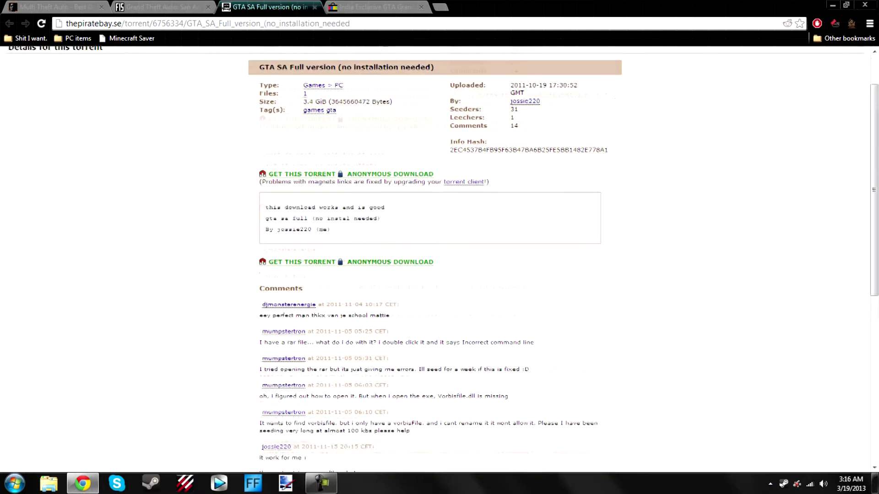
pyautogui.scroll(5, 440, 257)
pyautogui.hotkey('ctrl', 'shift', 'Tab')
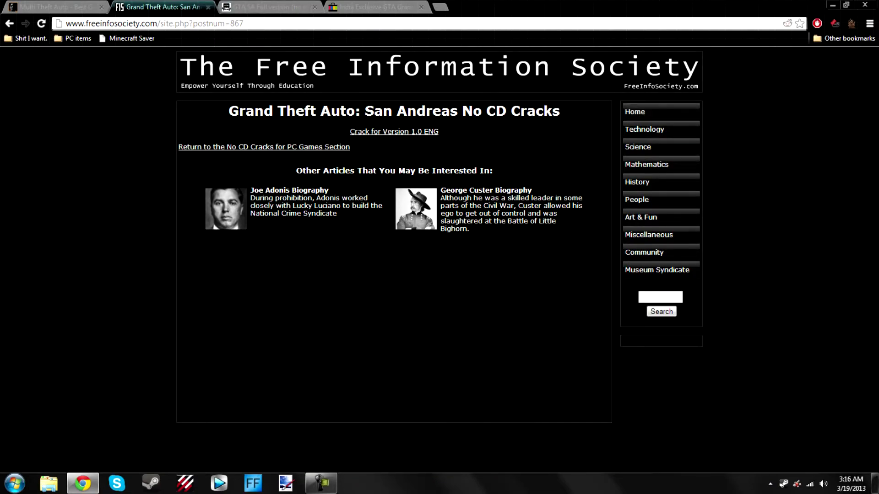
pyautogui.hotkey('ctrl', 'shift', 'Tab')
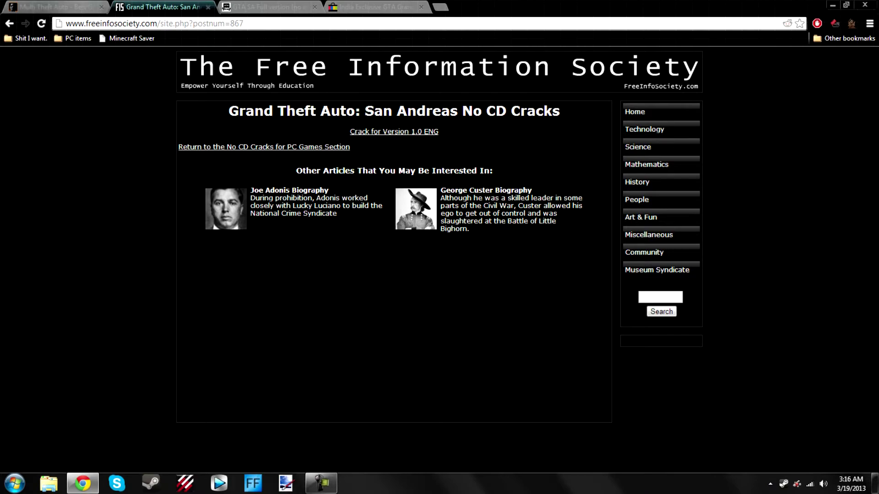
pyautogui.hotkey('ctrl', 'shift', 'Tab')
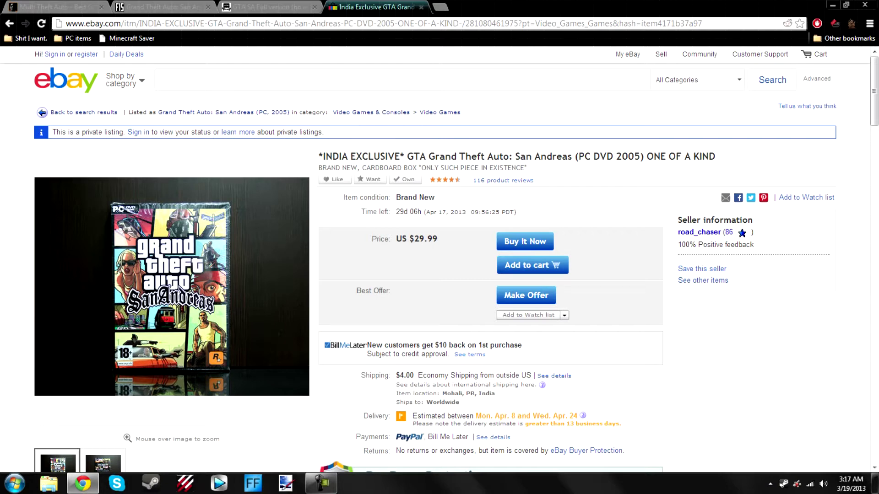
# - Close the eBay listing and the torrent page, dismissing the performance notification
pyautogui.click(421, 6)
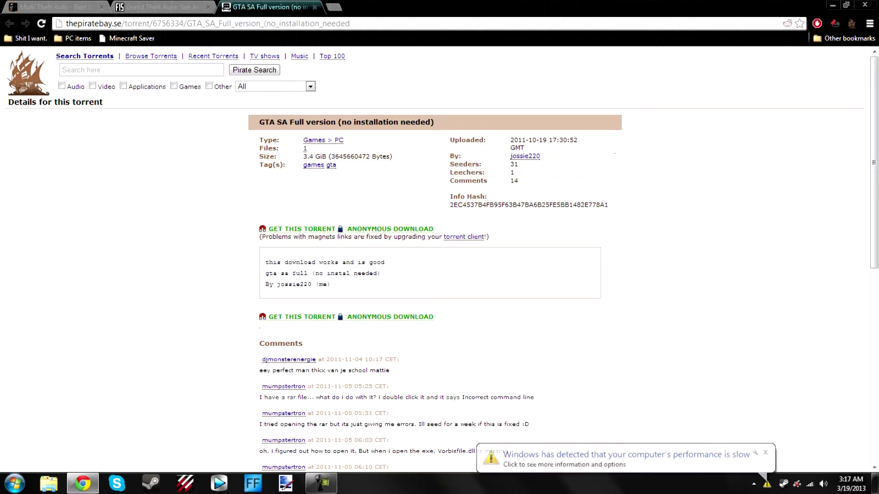
pyautogui.click(765, 453)
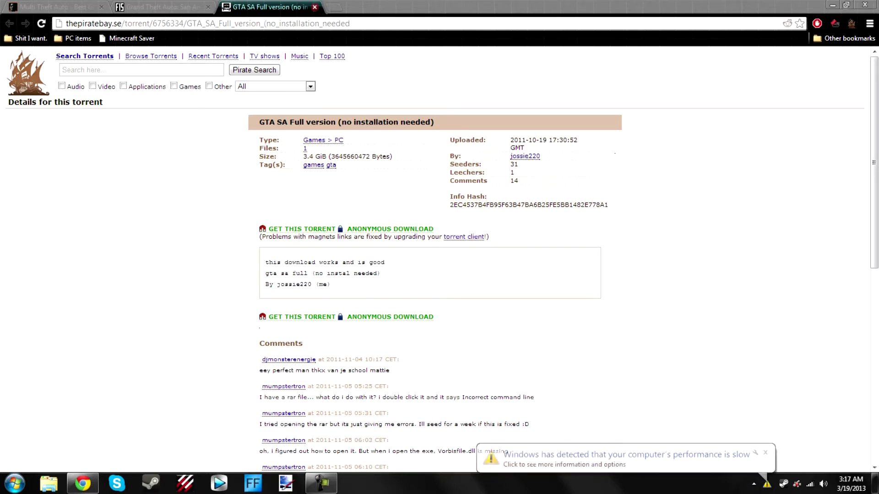
pyautogui.click(315, 7)
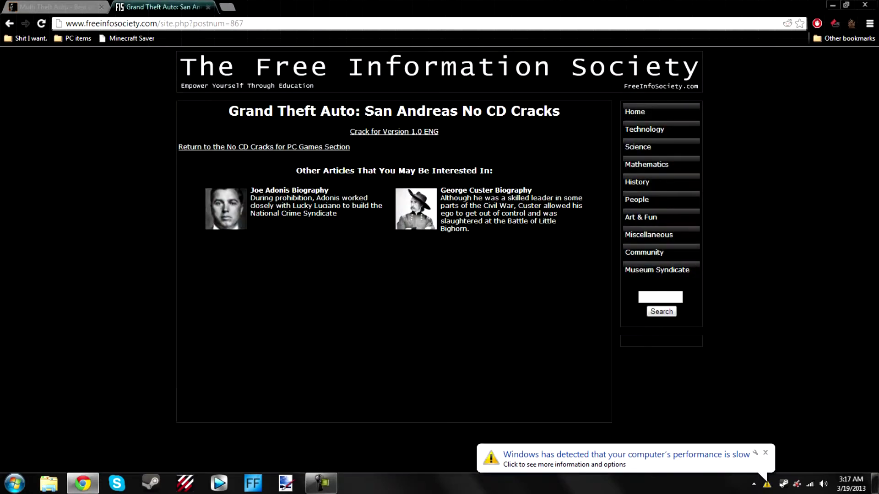
# - Search the computer for "gta" and open the GTA San Andreas Full.rar archive in WinRAR
pyautogui.press('super')
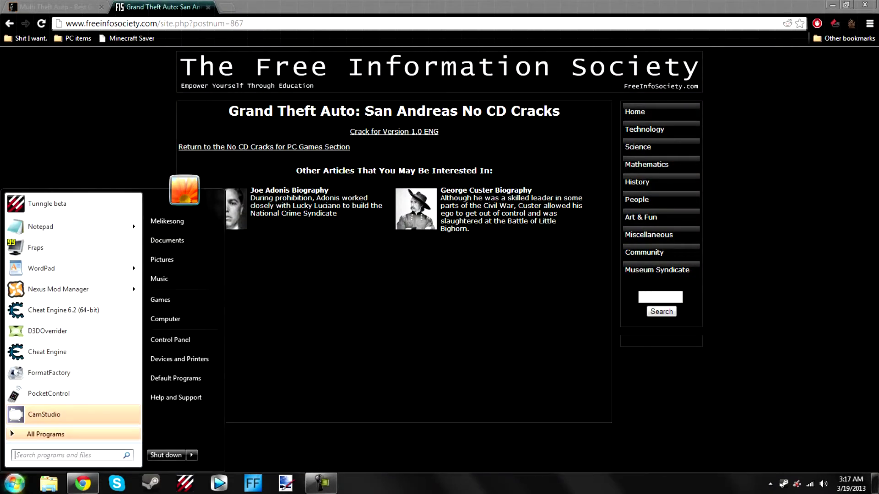
pyautogui.write('gta')
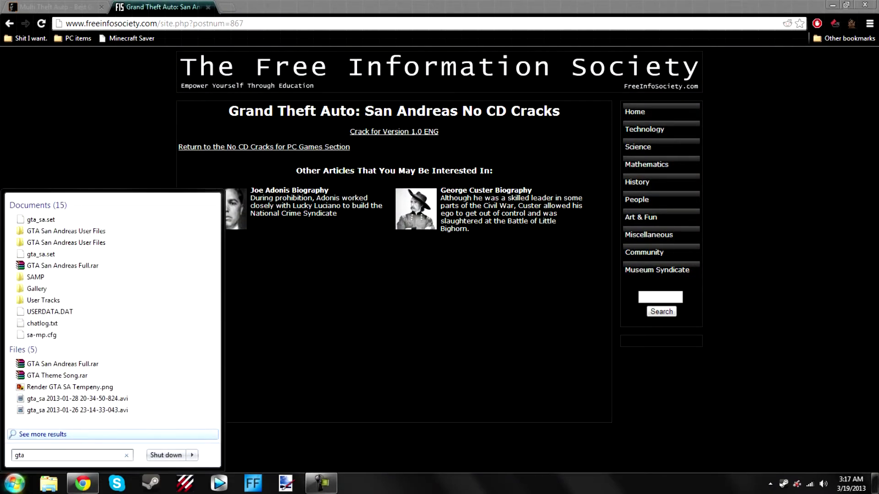
pyautogui.press('Return')
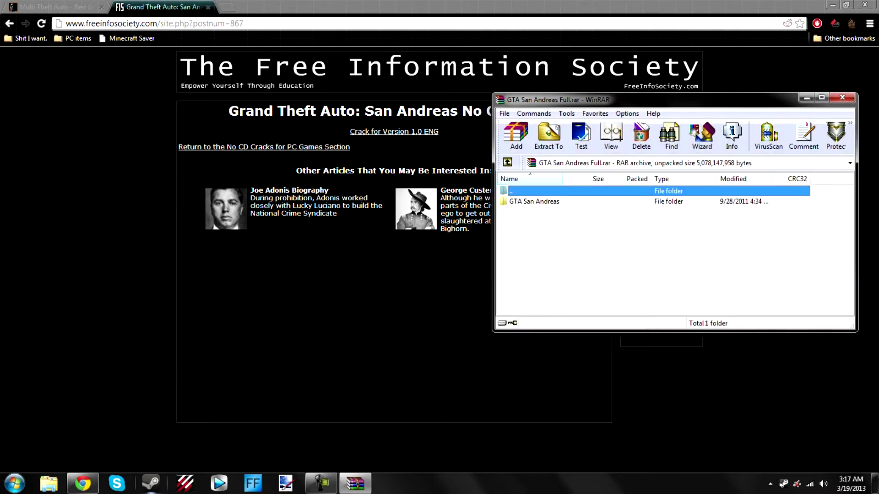
pyautogui.hotkey('alt', 'Tab')
pyautogui.hotkey('alt', 'Tab')
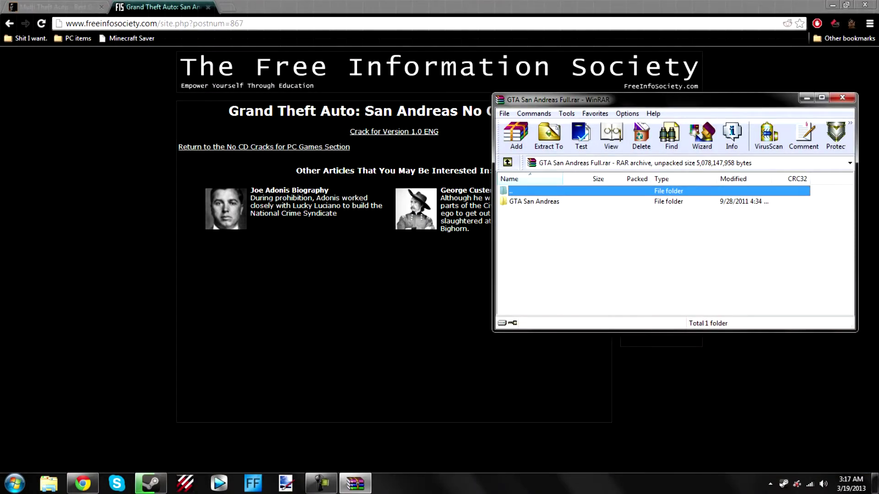
# - Open a Computer window listing the drives alongside the WinRAR archive
pyautogui.click(535, 202)
pyautogui.click(595, 248)
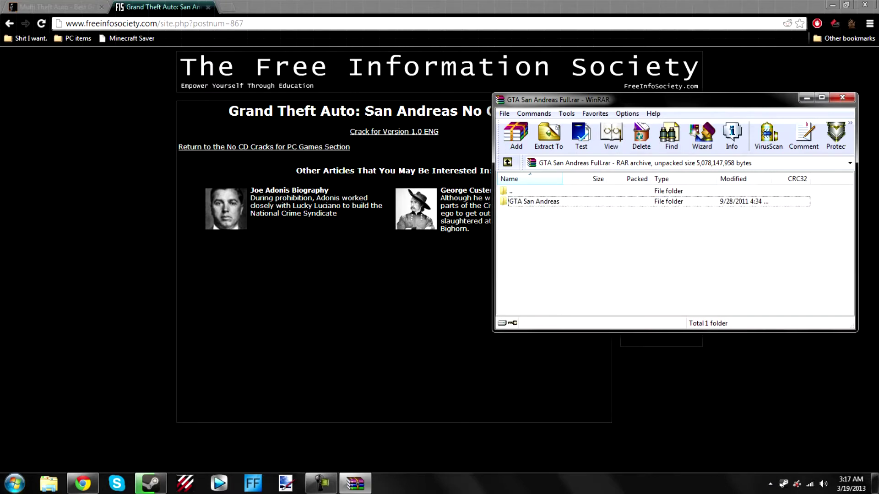
pyautogui.click(14, 484)
pyautogui.click(183, 320)
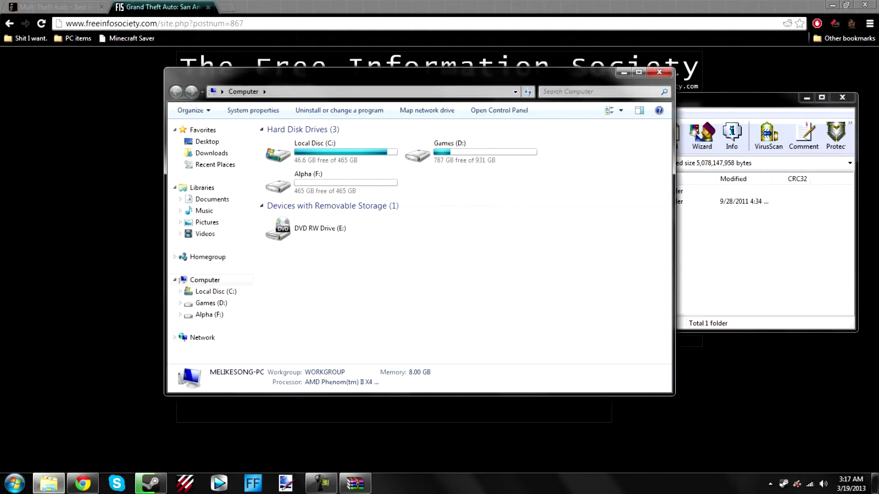
pyautogui.click(742, 257)
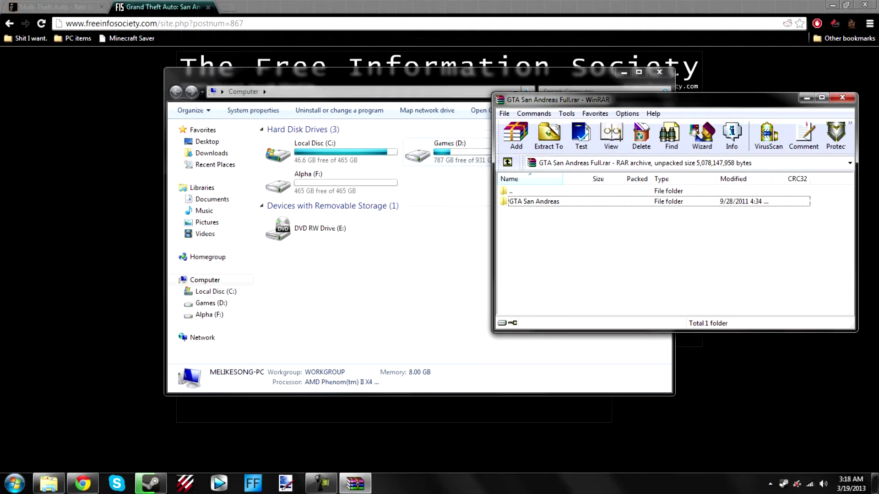
# - Check the Games (D:) drive, and open the Program Files (x86) folder on Local Disc (C:)
pyautogui.doubleClick(446, 152)
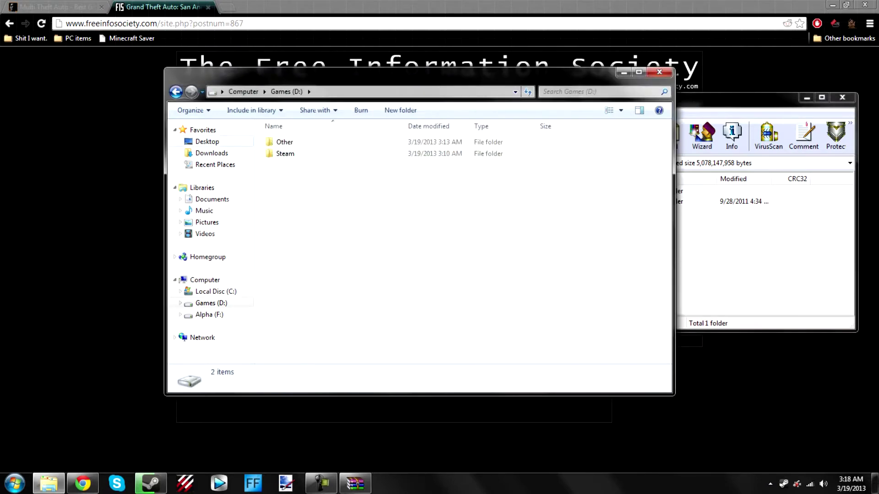
pyautogui.click(243, 92)
pyautogui.doubleClick(317, 158)
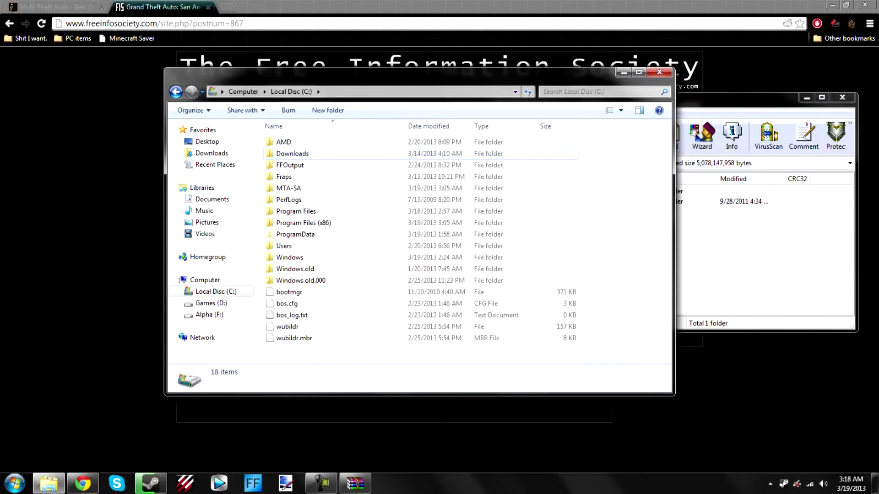
pyautogui.press('BackSpace')
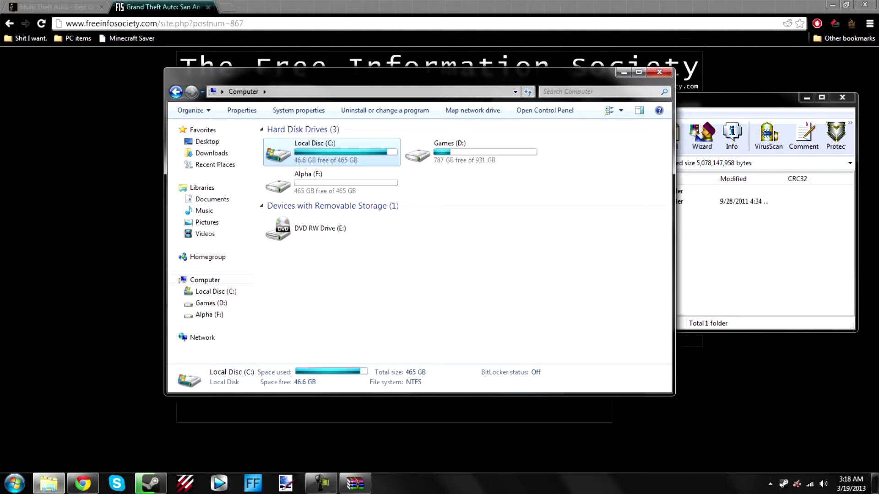
pyautogui.press('Return')
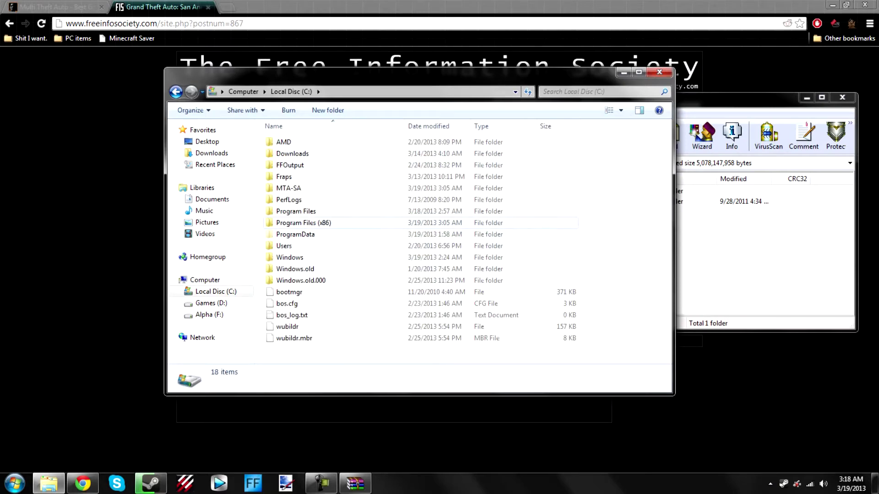
pyautogui.click(304, 223)
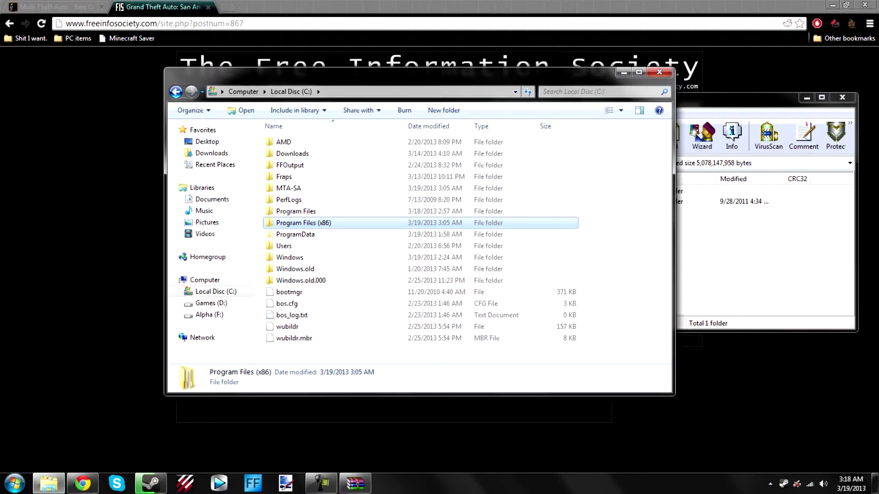
pyautogui.doubleClick(303, 223)
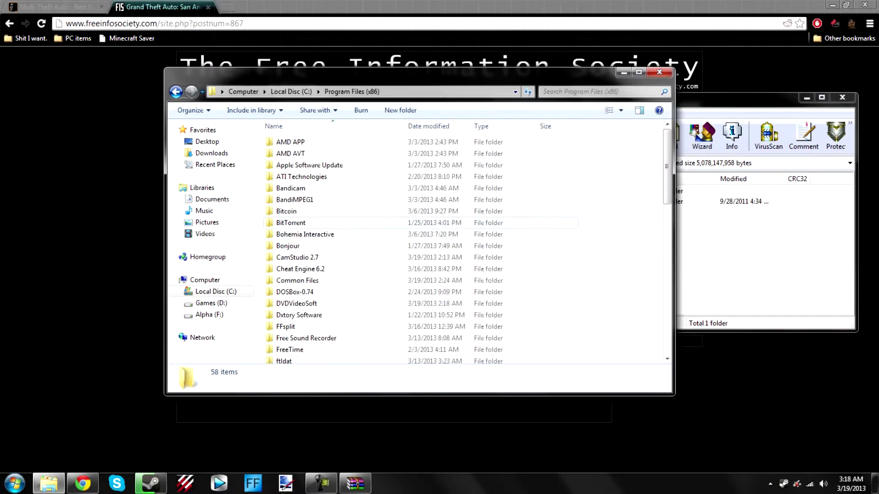
pyautogui.scroll(-2, 320, 273)
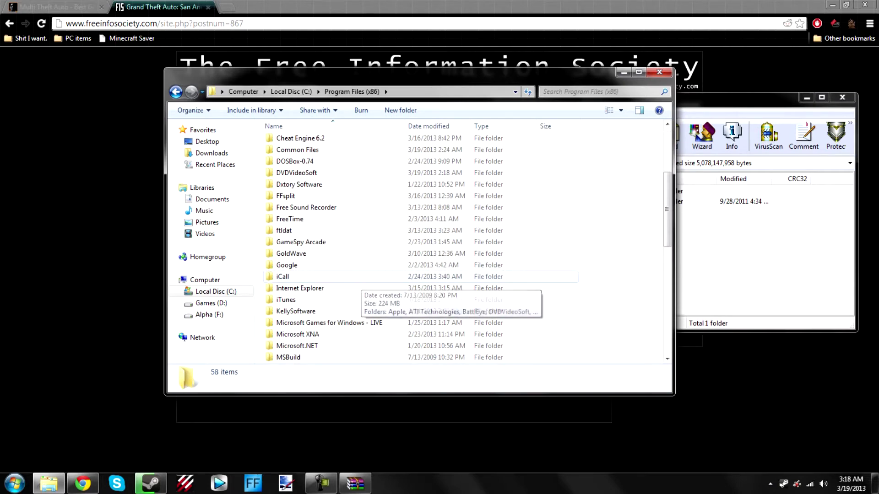
pyautogui.scroll(4, 338, 255)
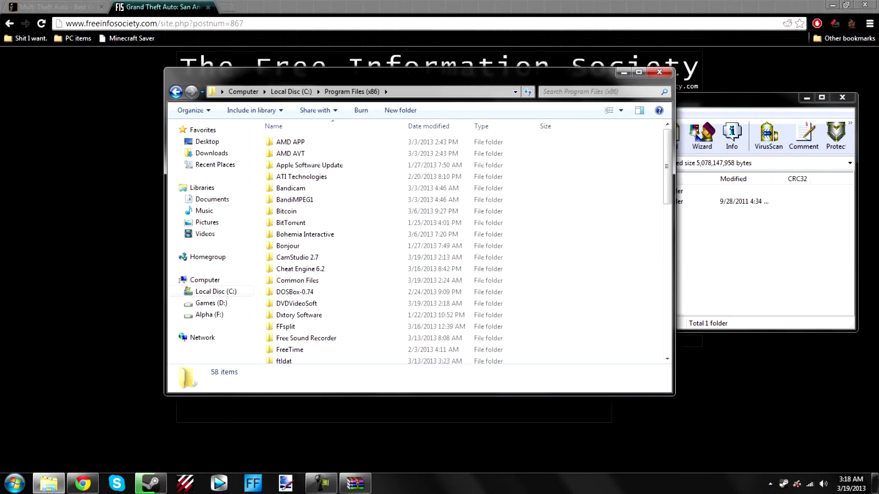
# - Extract the GTA San Andreas folder from the archive into Program Files (x86)
pyautogui.click(742, 257)
pyautogui.moveTo(649, 249); pyautogui.dragTo(535, 203)
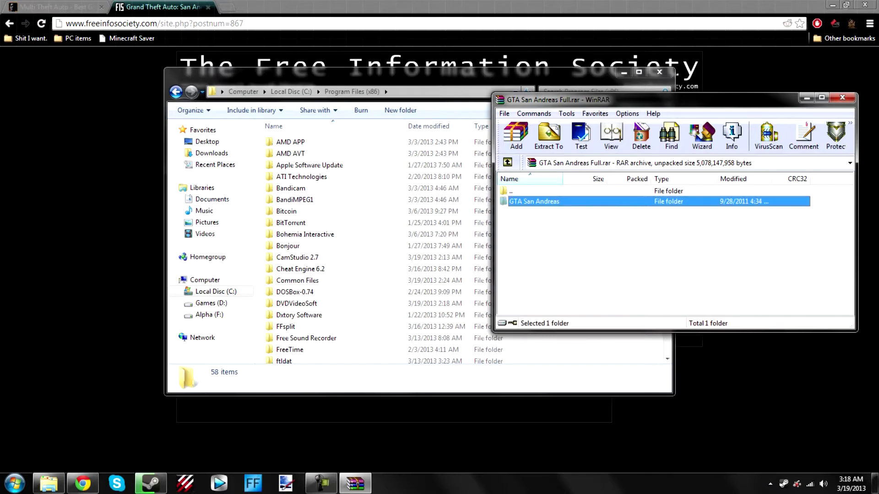
pyautogui.moveTo(534, 201); pyautogui.dragTo(215, 238)
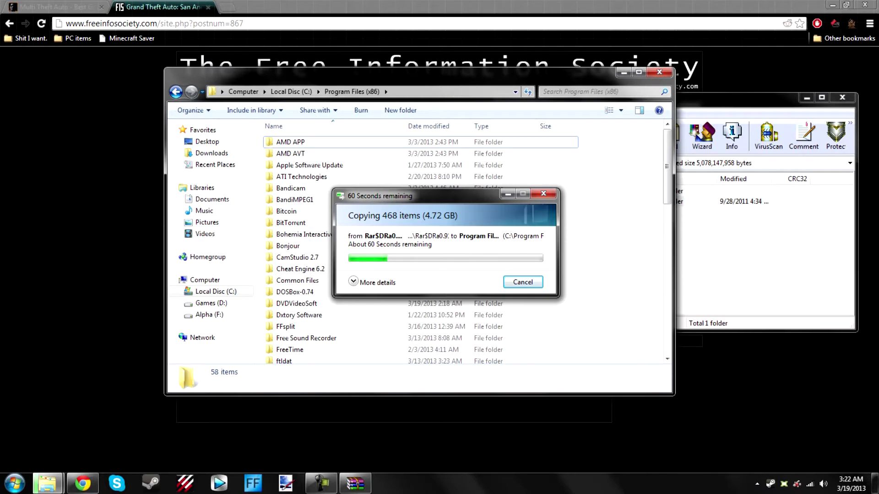
# - Switch to Chrome and download the Crack for Version 1.0 ENG from the San Andreas No CD Cracks page
pyautogui.hotkey('alt', 'Tab')
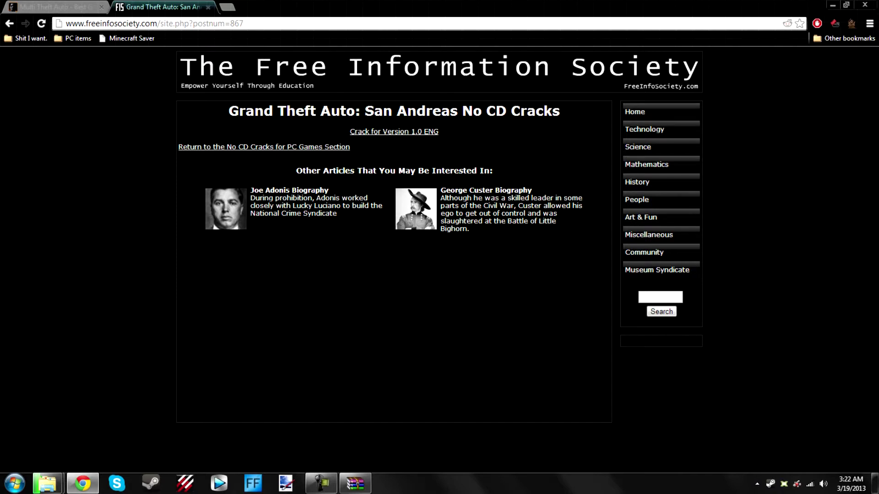
pyautogui.moveTo(47, 484)
pyautogui.click(393, 131)
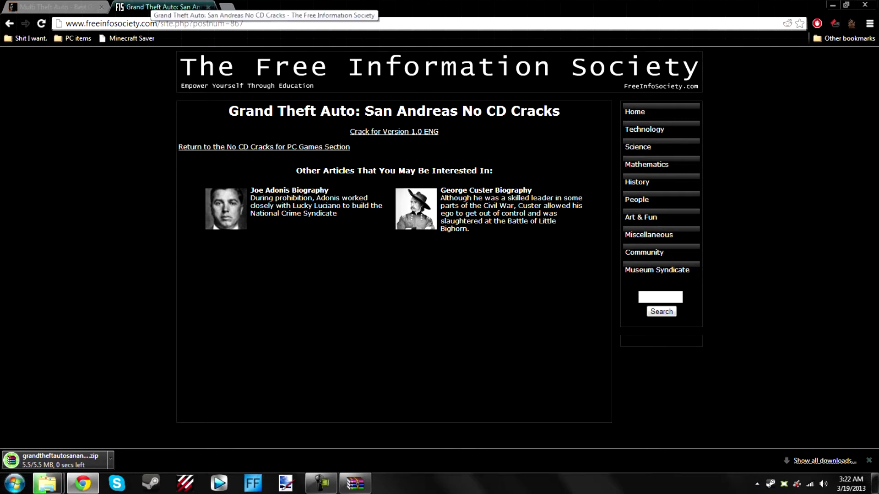
pyautogui.click(209, 6)
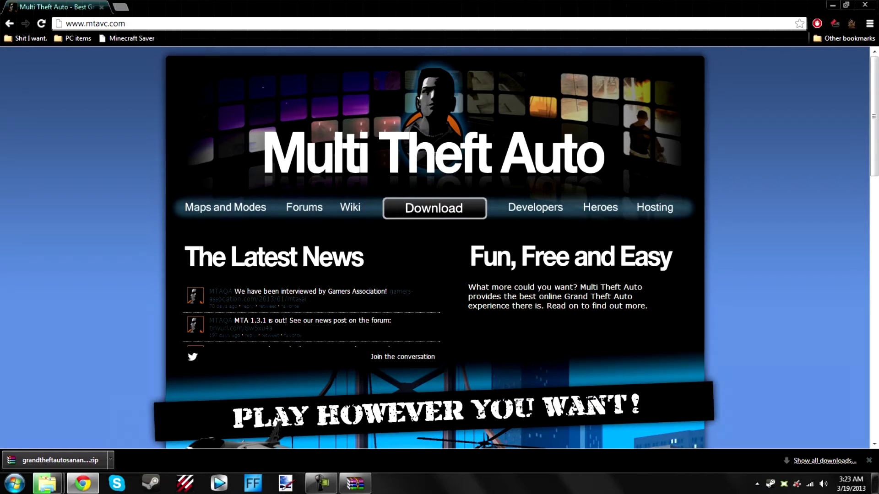
pyautogui.moveTo(86, 23); pyautogui.dragTo(109, 23)
pyautogui.click(110, 23)
pyautogui.scroll(-5, 435, 247)
pyautogui.scroll(-1, 435, 247)
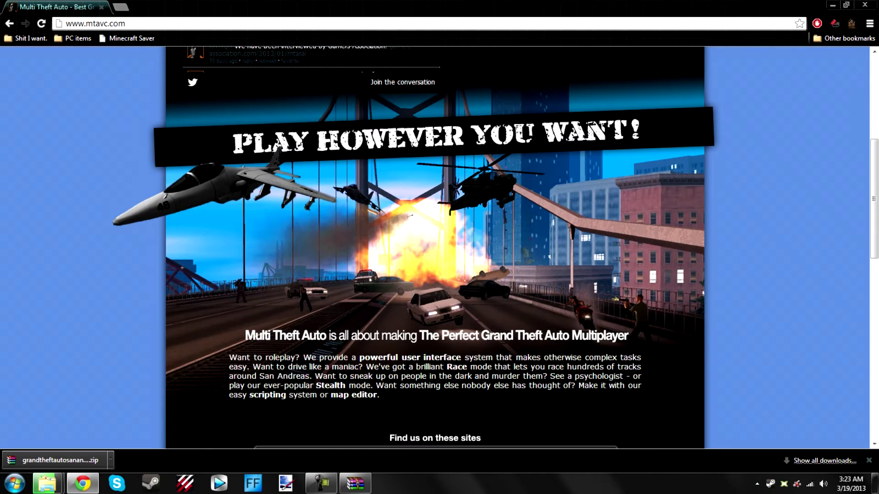
pyautogui.scroll(-3, 321, 296)
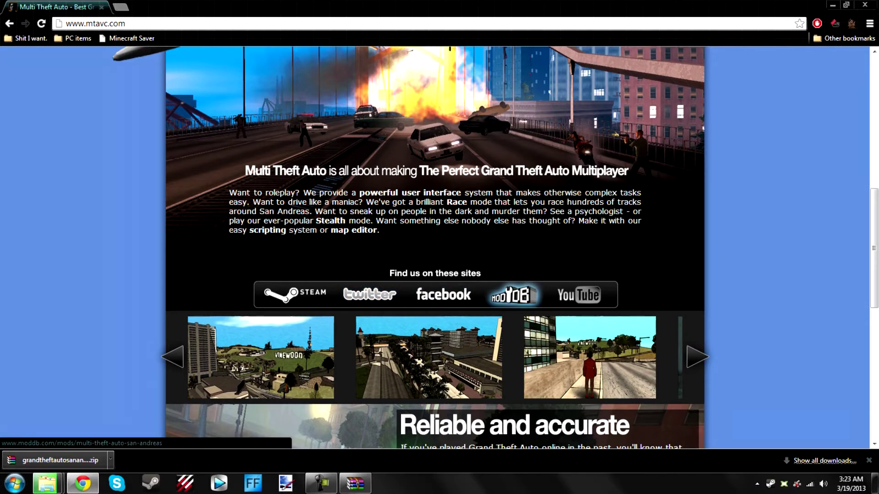
# - Look through the rest of the Multi Theft Auto home page and download the mtasa-1.3.1.exe installer
pyautogui.scroll(-1, 510, 296)
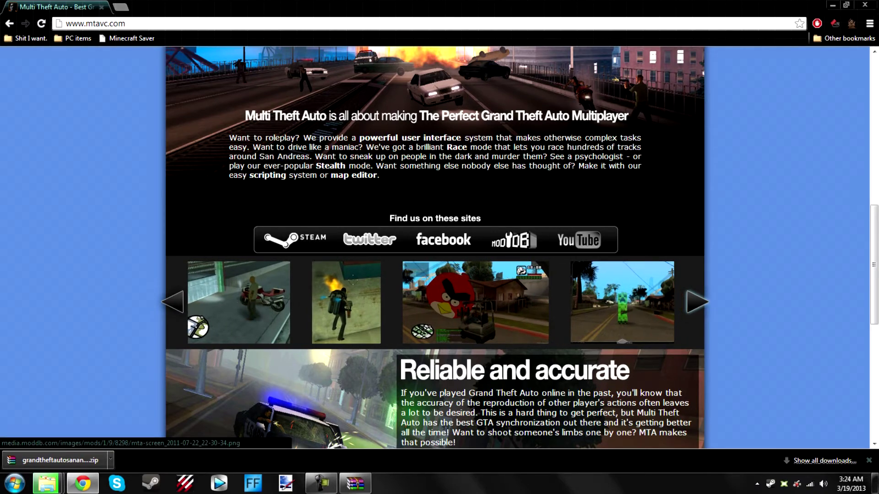
pyautogui.scroll(-2, 435, 247)
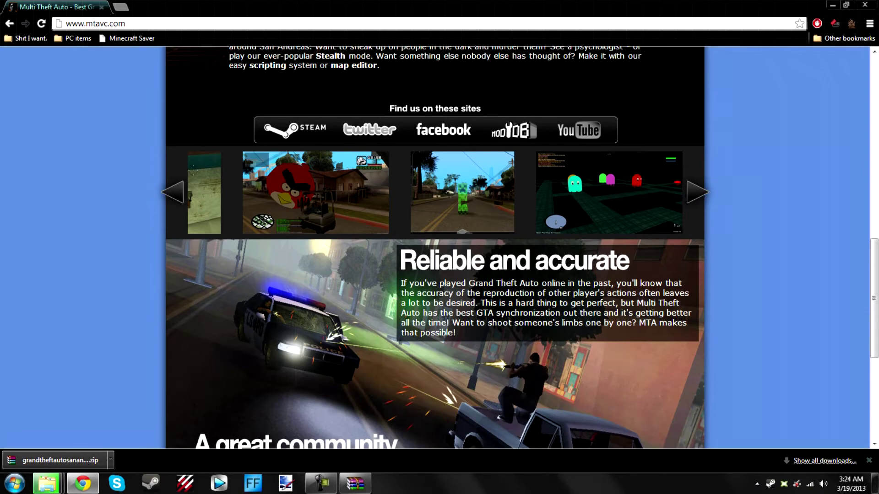
pyautogui.scroll(-3, 435, 247)
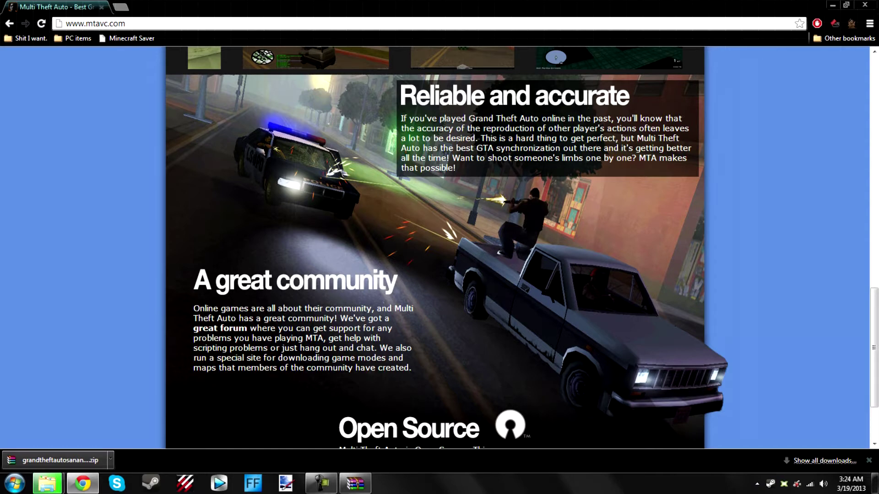
pyautogui.scroll(-1, 435, 248)
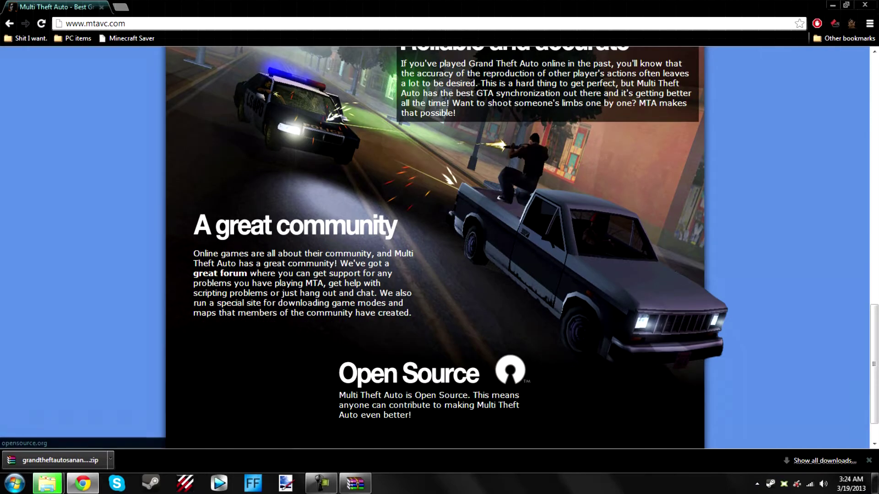
pyautogui.scroll(3, 435, 247)
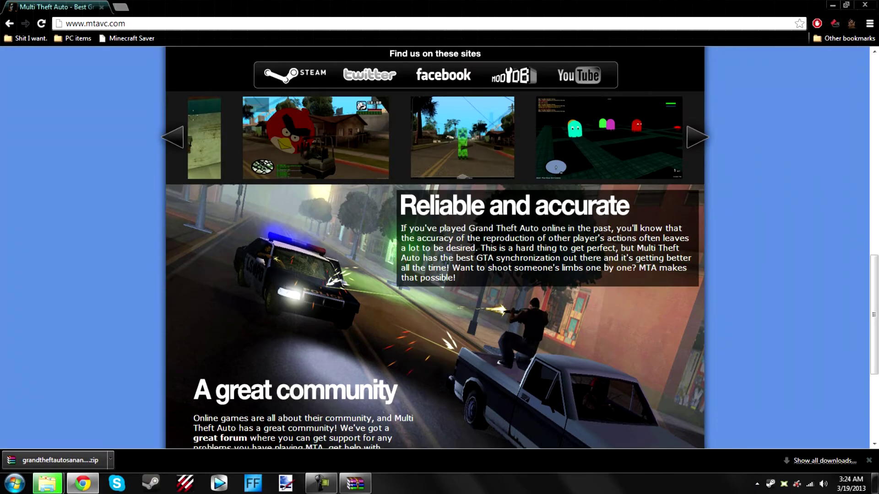
pyautogui.scroll(-4, 435, 248)
pyautogui.scroll(2, 435, 247)
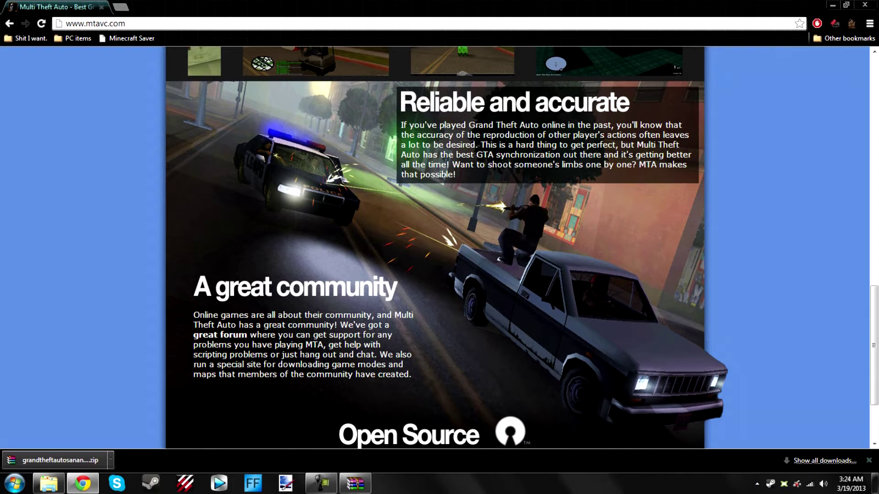
pyautogui.scroll(15, 435, 247)
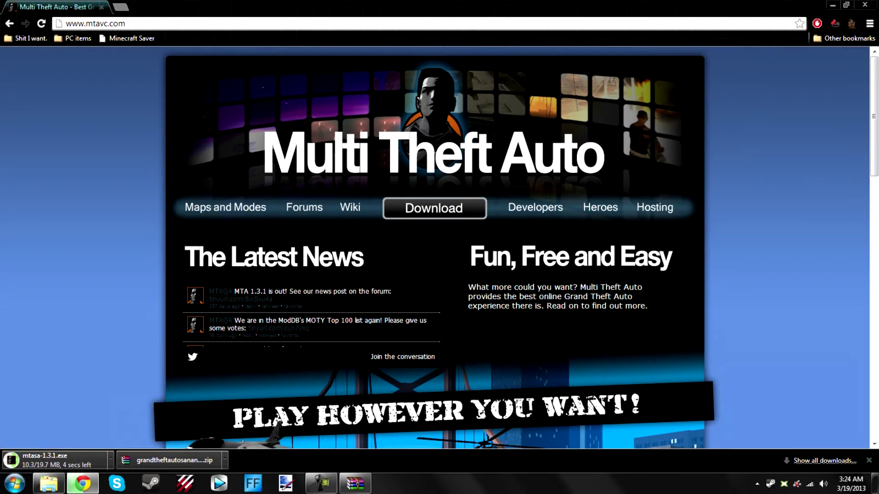
pyautogui.moveTo(41, 458); pyautogui.dragTo(69, 459)
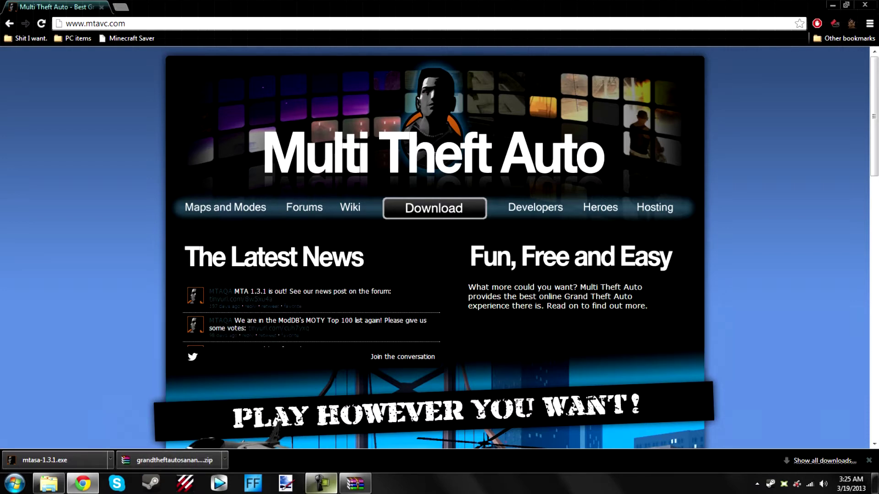
# - Close the WinRAR game archive, switch to Windows Explorer and delete the MTA-SA folder from Local Disc (C:)
pyautogui.click(355, 484)
pyautogui.click(842, 98)
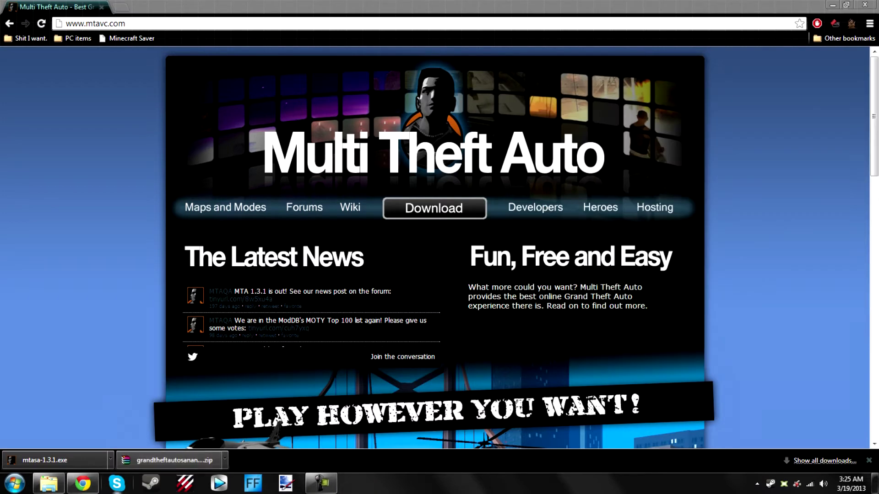
pyautogui.click(48, 484)
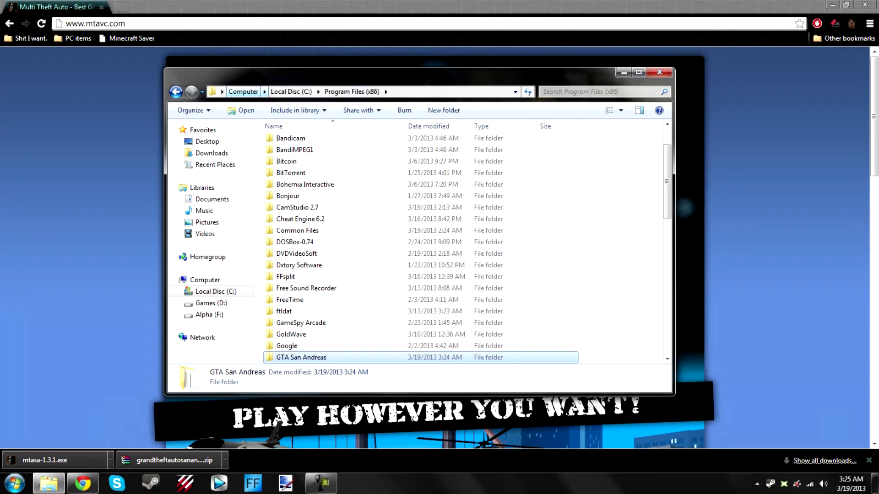
pyautogui.click(243, 92)
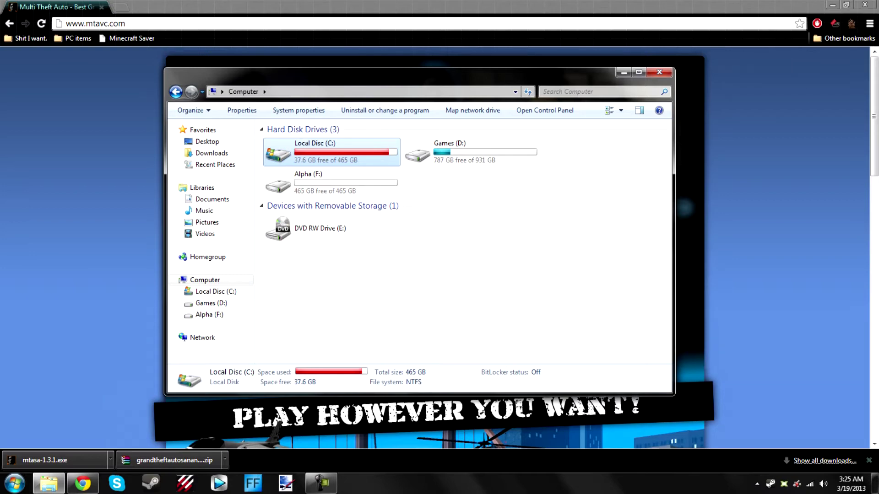
pyautogui.doubleClick(320, 151)
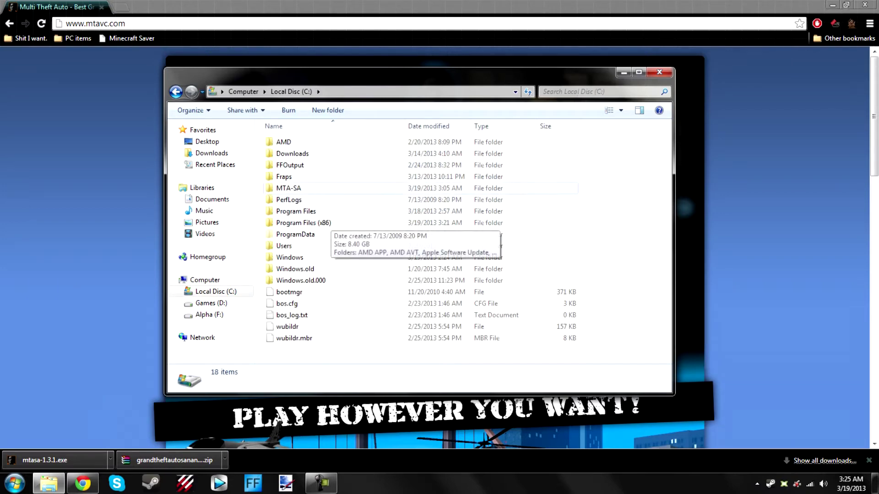
pyautogui.click(288, 188)
pyautogui.press('Delete')
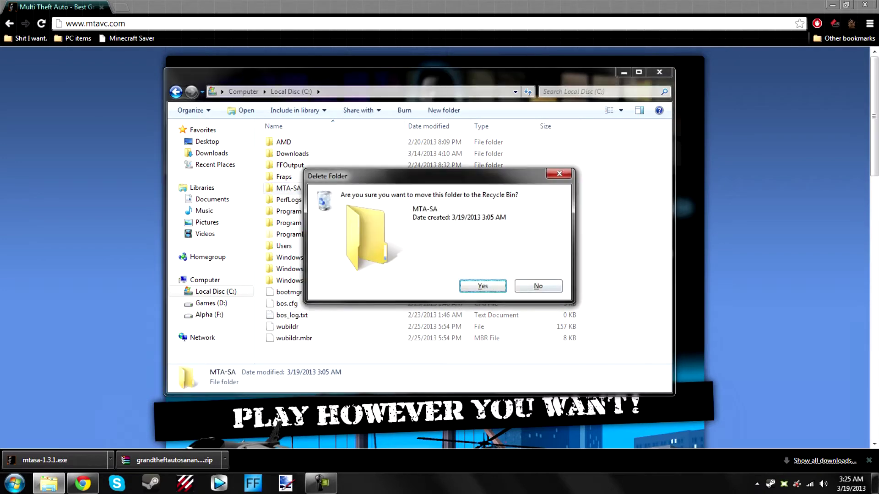
pyautogui.press('Return')
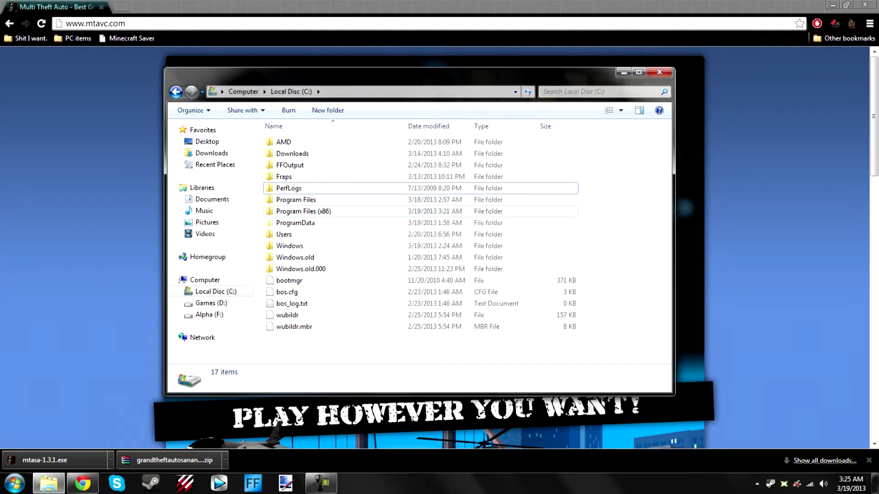
# - Open the GTA San Andreas folder inside Program Files (x86) and look over its files
pyautogui.doubleClick(303, 211)
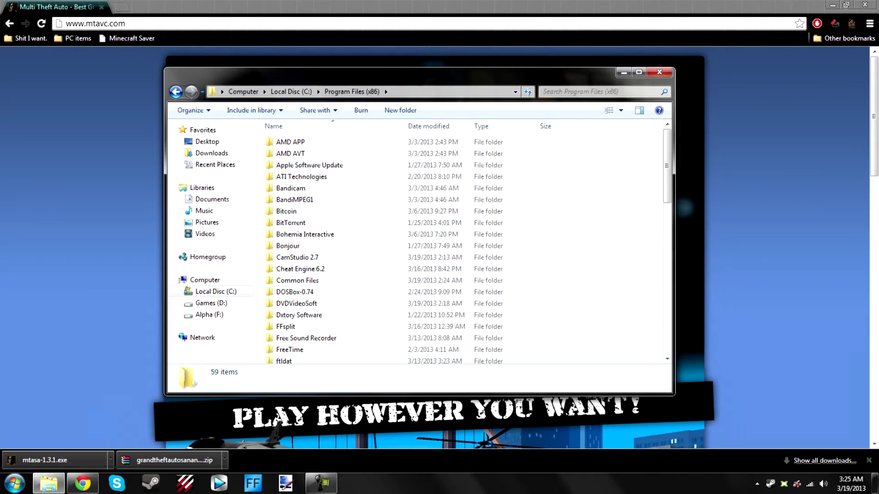
pyautogui.scroll(-4, 458, 247)
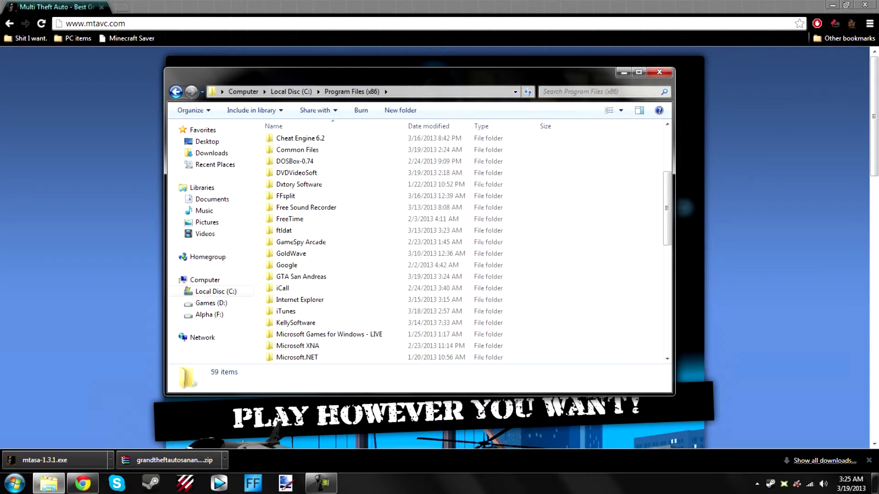
pyautogui.doubleClick(301, 277)
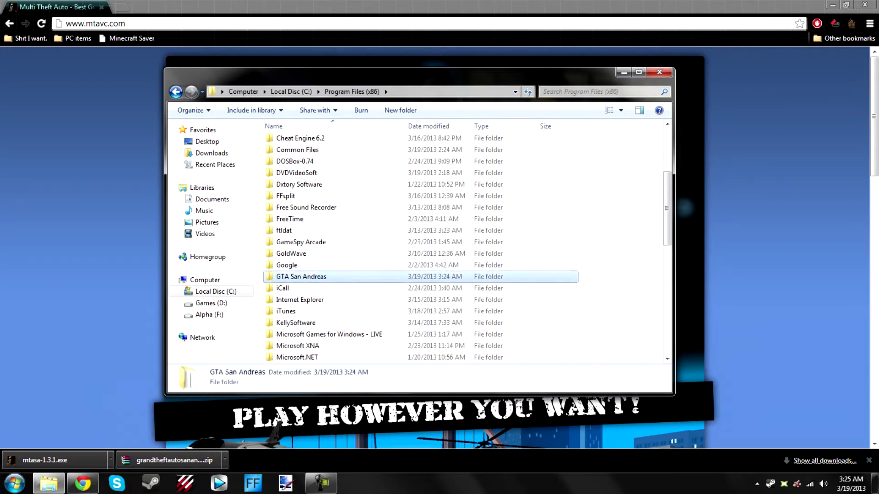
pyautogui.scroll(-2, 320, 275)
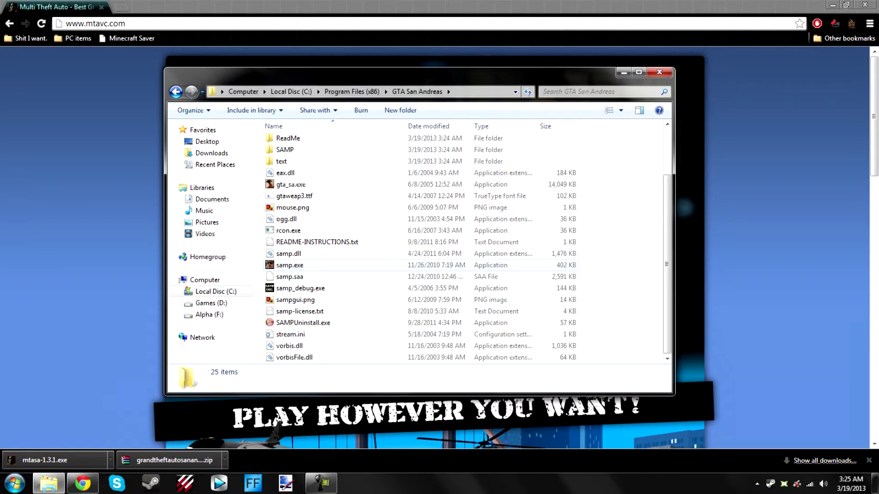
pyautogui.scroll(2, 302, 277)
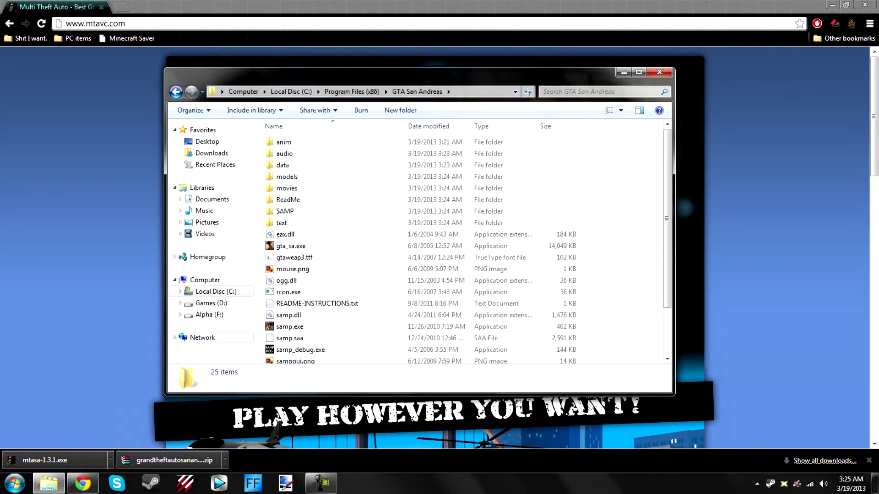
# - Extract all files from the downloaded grandtheftautosanandreas-nocd-1_0-eng.zip into the GTA San Andreas folder, replacing gta_sa.exe, and close the archive
pyautogui.click(169, 461)
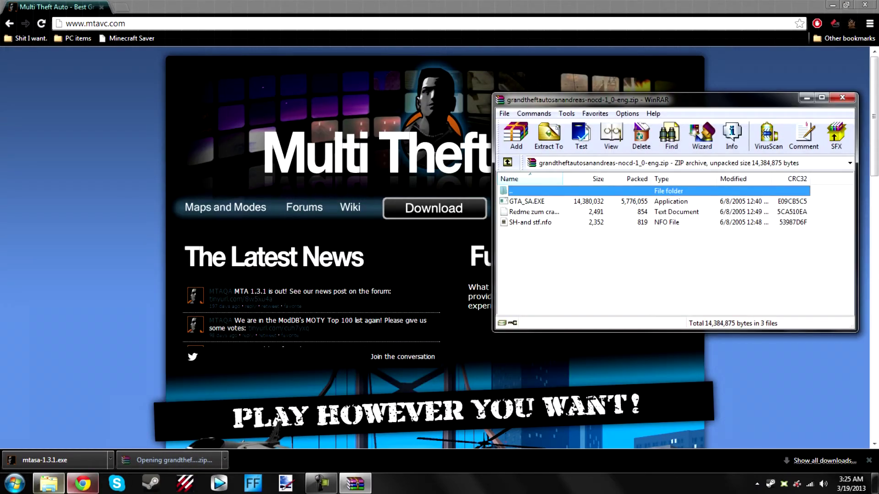
pyautogui.click(49, 484)
pyautogui.moveTo(779, 267); pyautogui.dragTo(641, 198)
pyautogui.click(642, 201)
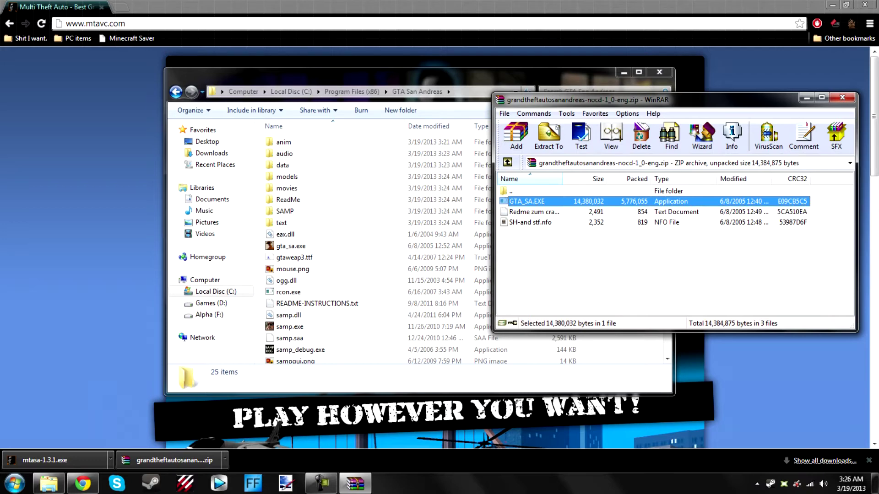
pyautogui.hotkey('ctrl', 'a')
pyautogui.moveTo(531, 223)
pyautogui.mouseDown()
pyautogui.moveTo(394, 223)
pyautogui.moveTo(380, 241)
pyautogui.mouseUp()
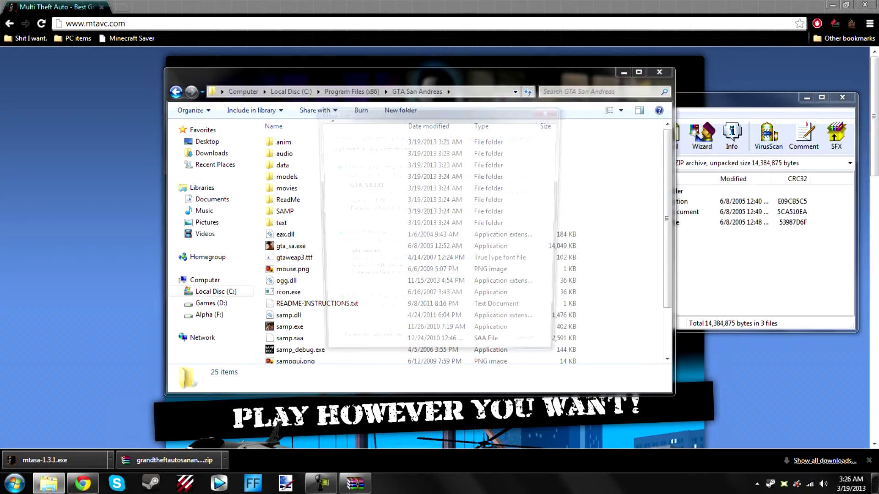
pyautogui.click(373, 166)
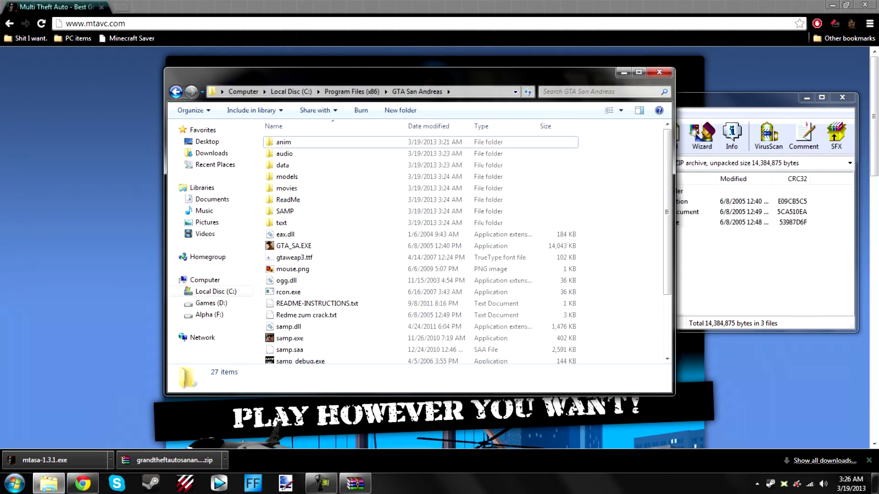
pyautogui.click(751, 270)
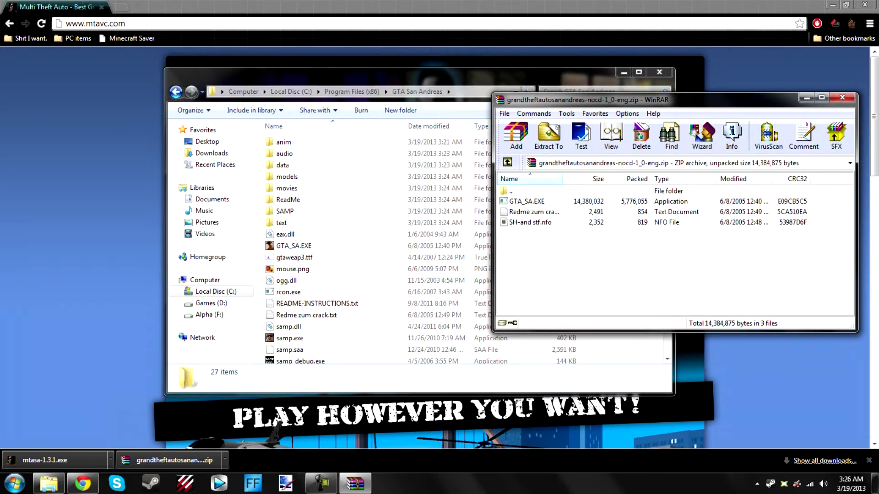
pyautogui.click(843, 97)
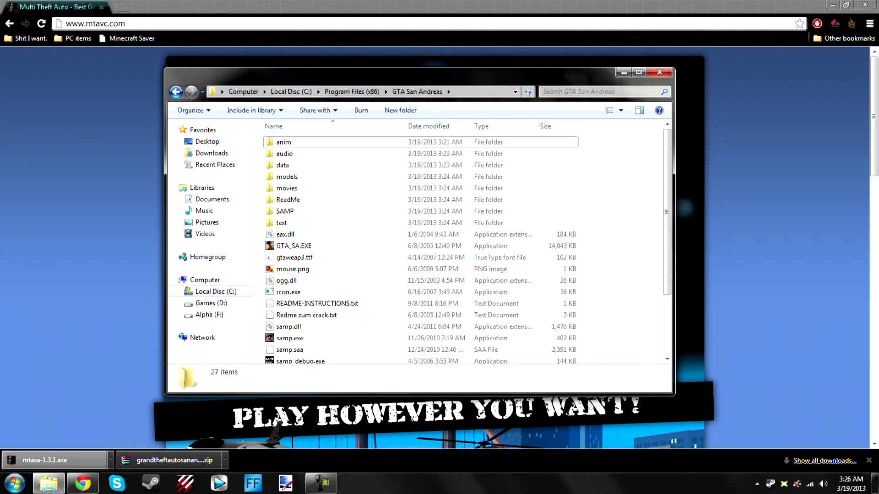
# - Copy the folder path C:\Program Files (x86)\GTA San Andreas and close the Explorer window
pyautogui.click(481, 92)
pyautogui.hotkey('ctrl', 'c')
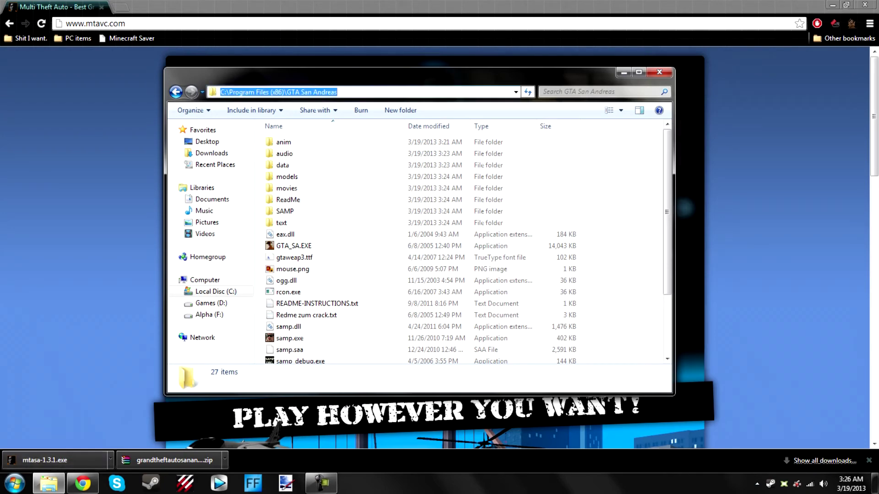
pyautogui.rightClick(320, 93)
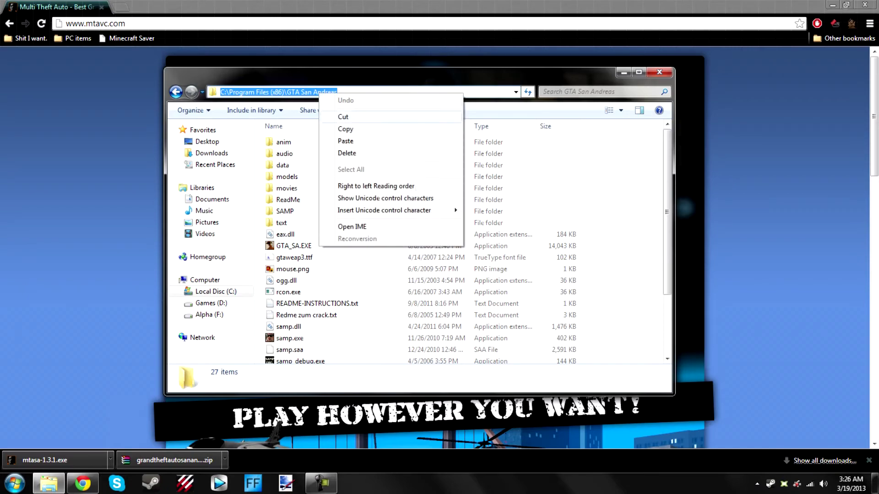
pyautogui.click(346, 129)
pyautogui.click(623, 72)
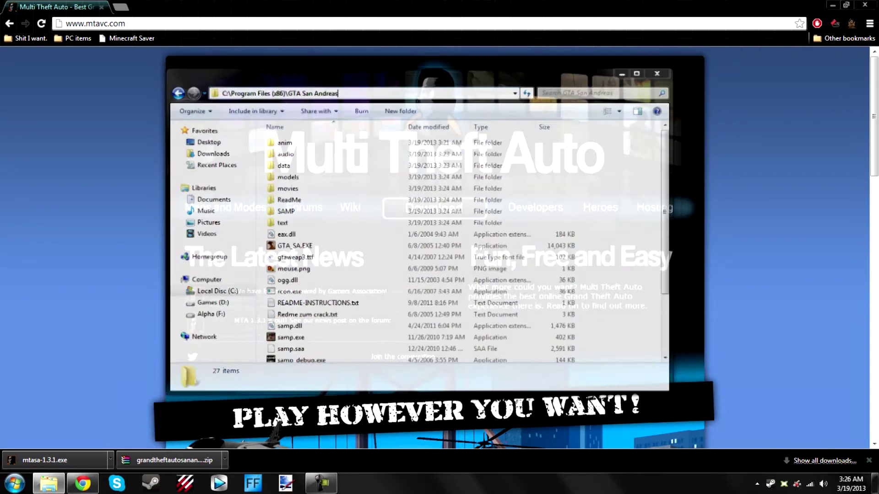
pyautogui.rightClick(49, 483)
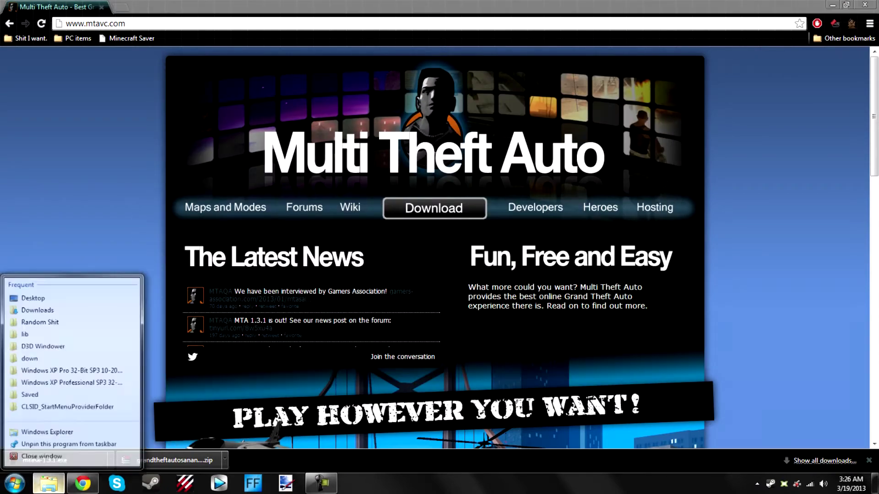
pyautogui.click(33, 454)
# - Run the downloaded mtasa-1.3.1.exe installer and advance the setup wizard to the component selection
pyautogui.click(55, 460)
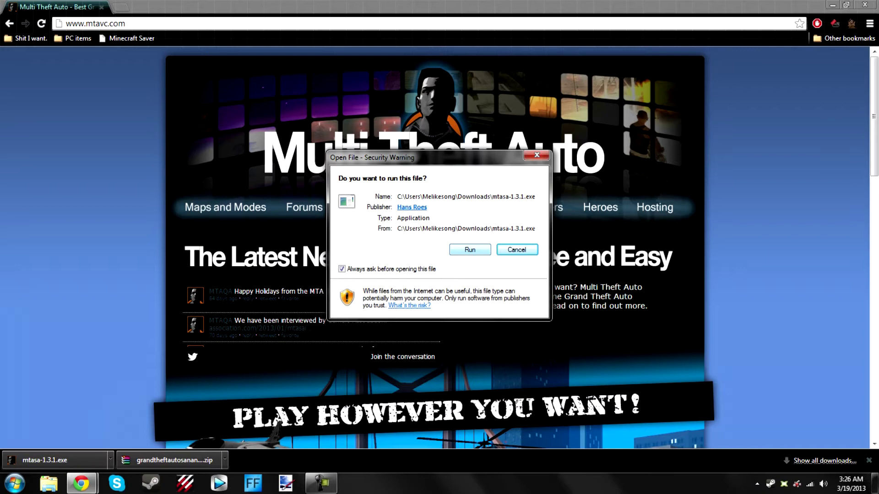
pyautogui.click(470, 250)
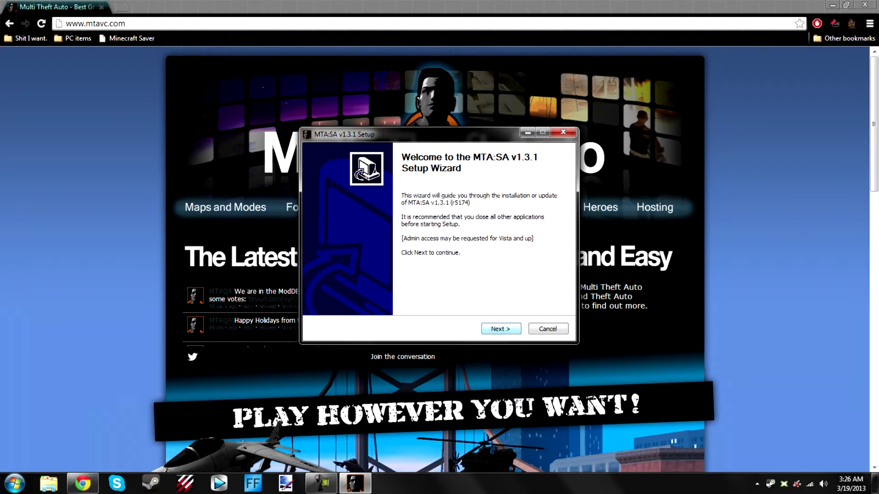
pyautogui.press('Return')
pyautogui.press('Return')
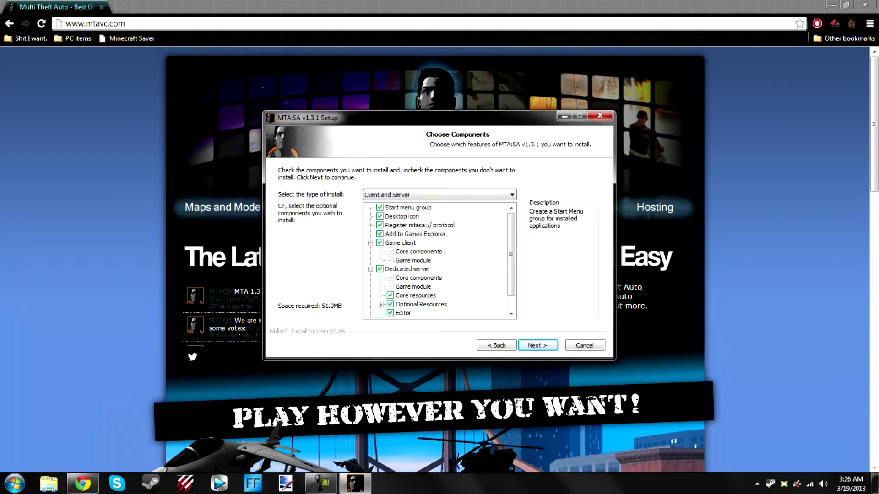
# - Exclude the Start menu group from the MTA:SA components and continue to the install location
pyautogui.click(379, 208)
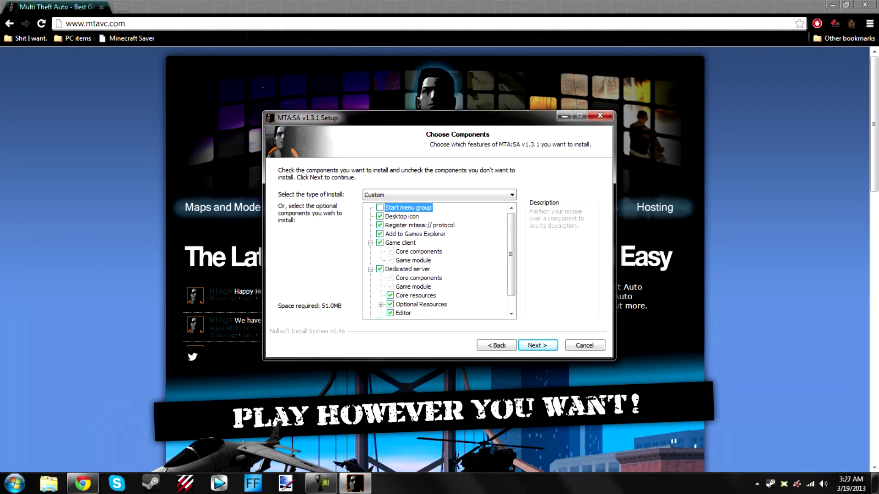
pyautogui.press('Tab')
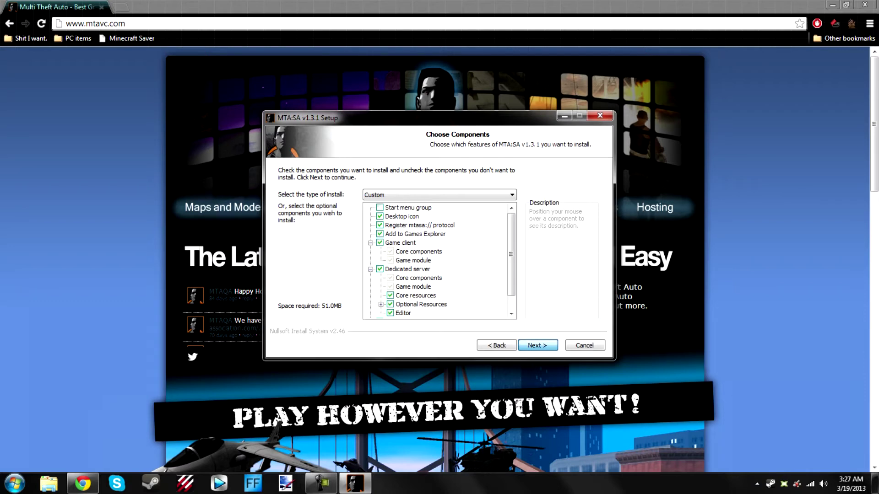
pyautogui.press('Return')
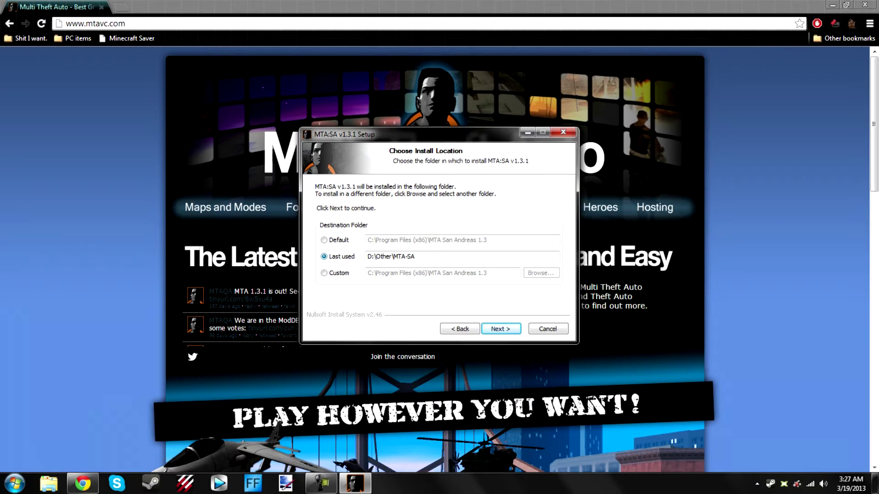
pyautogui.click(325, 240)
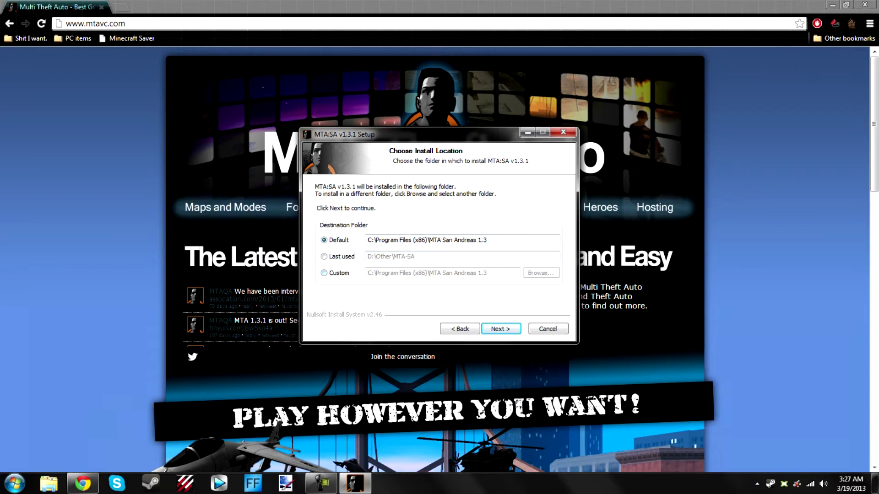
pyautogui.click(324, 273)
pyautogui.press('Tab')
pyautogui.hotkey('ctrl', 'v')
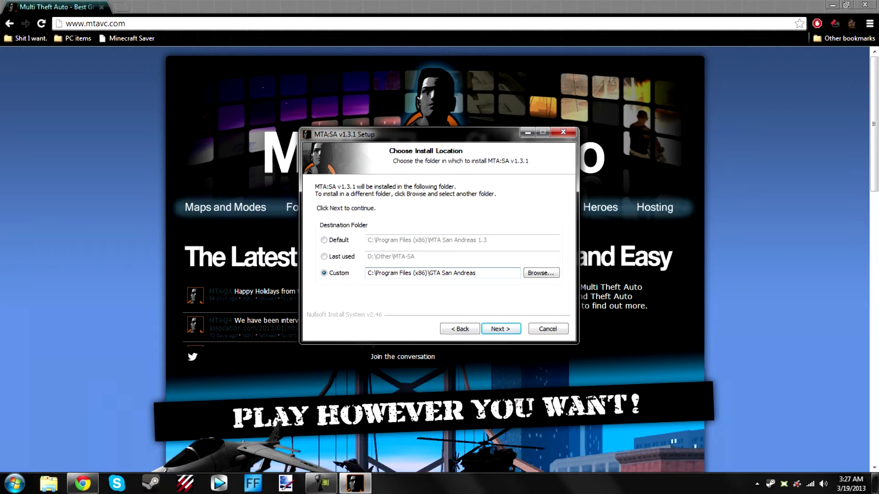
pyautogui.hotkey('ctrl', 'z')
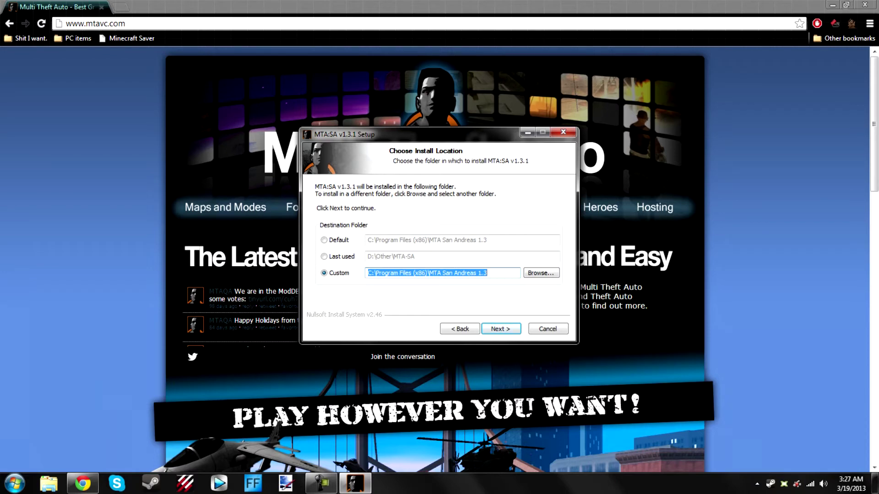
# - Install MTA:SA to the last used folder D:\Other\MTA-SA, with C:\Program Files (x86)\GTA San Andreas as the game folder
pyautogui.click(324, 256)
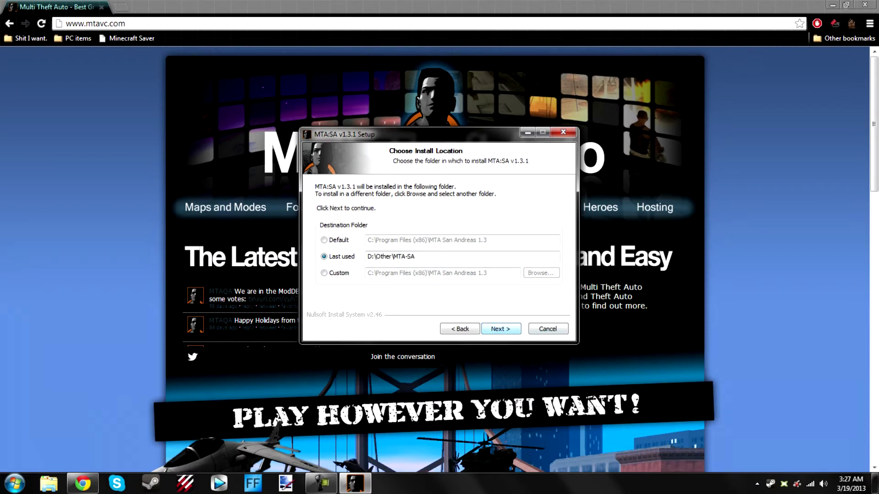
pyautogui.press('Return')
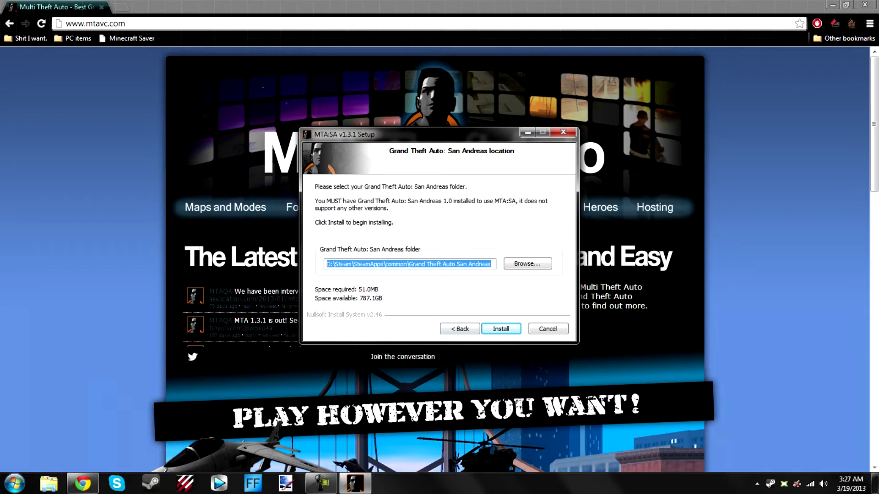
pyautogui.press('BackSpace')
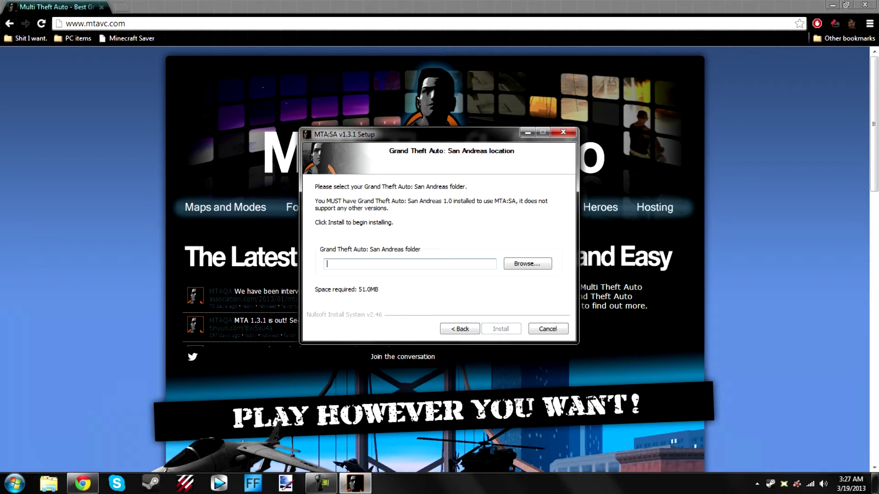
pyautogui.hotkey('ctrl', 'v')
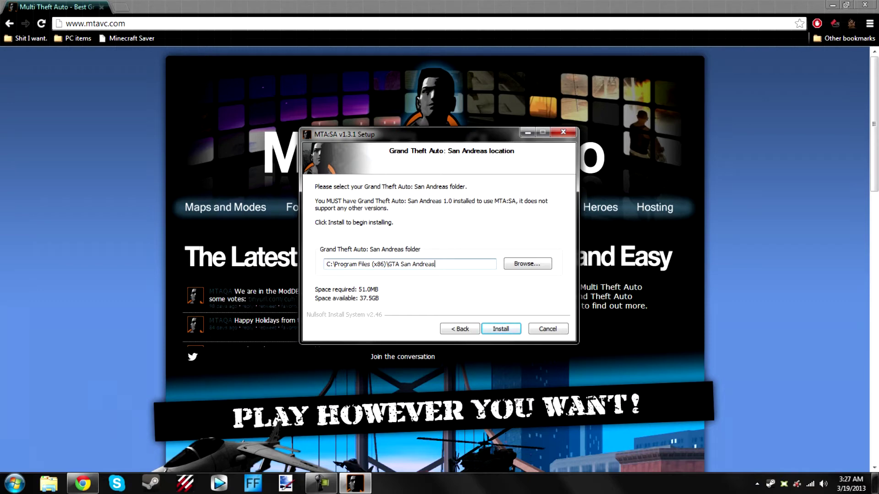
pyautogui.click(528, 264)
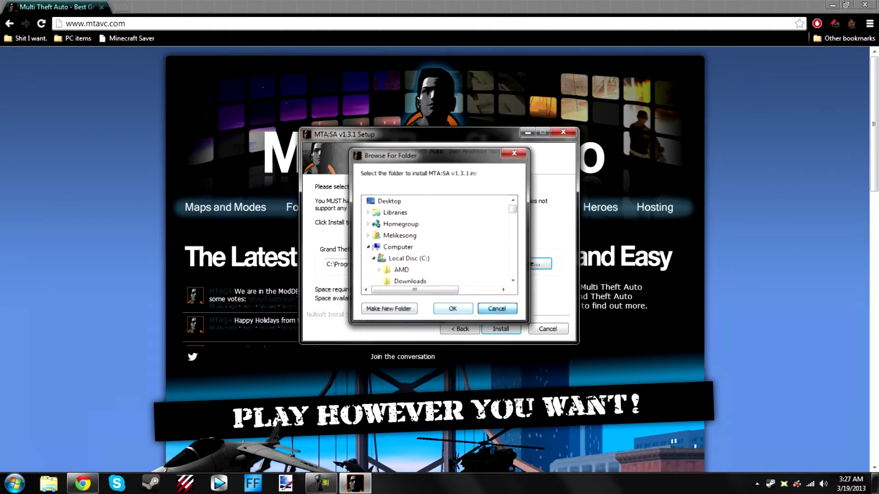
pyautogui.press('Return')
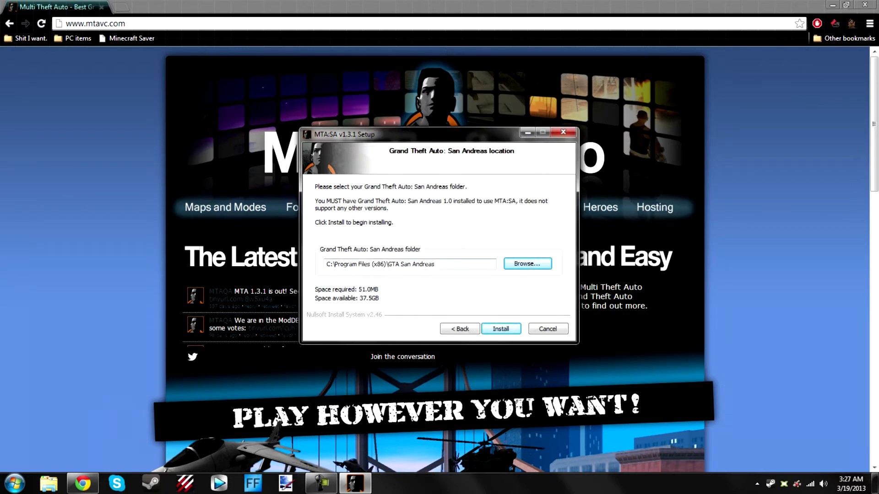
pyautogui.click(502, 329)
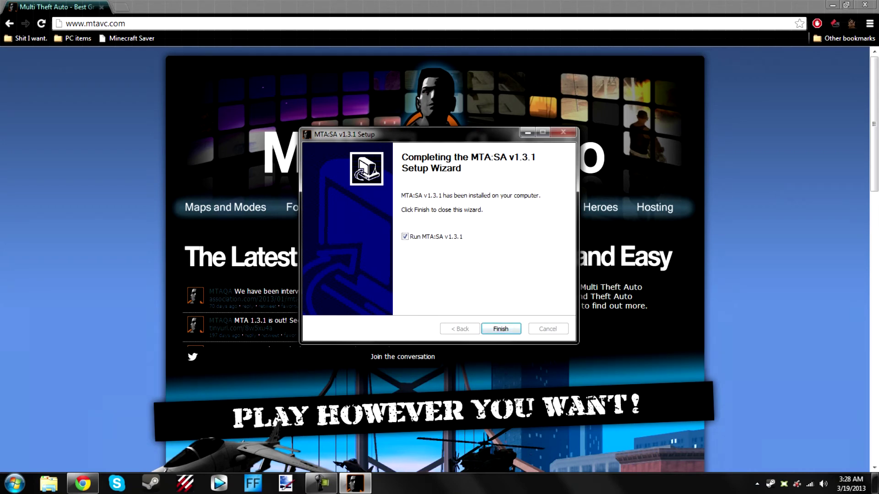
# - Finish the MTA:SA v1.3.1 setup without running the program and close the web browser
pyautogui.click(405, 236)
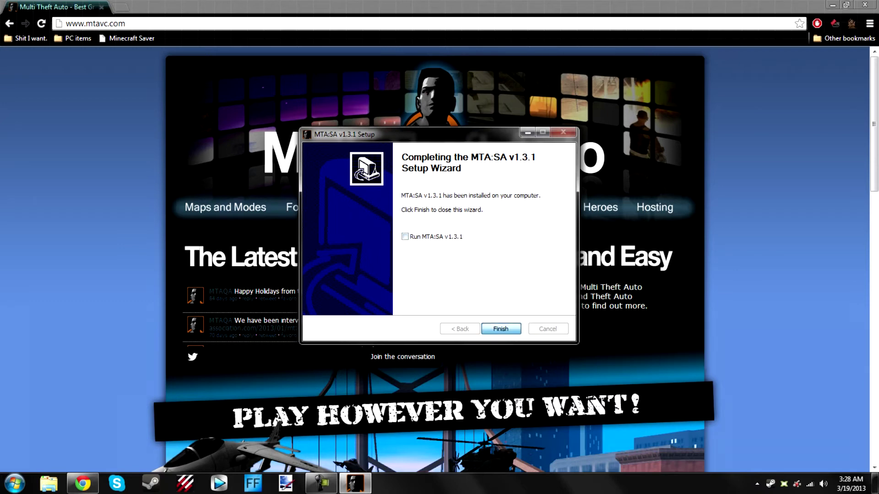
pyautogui.press('Return')
pyautogui.click(865, 4)
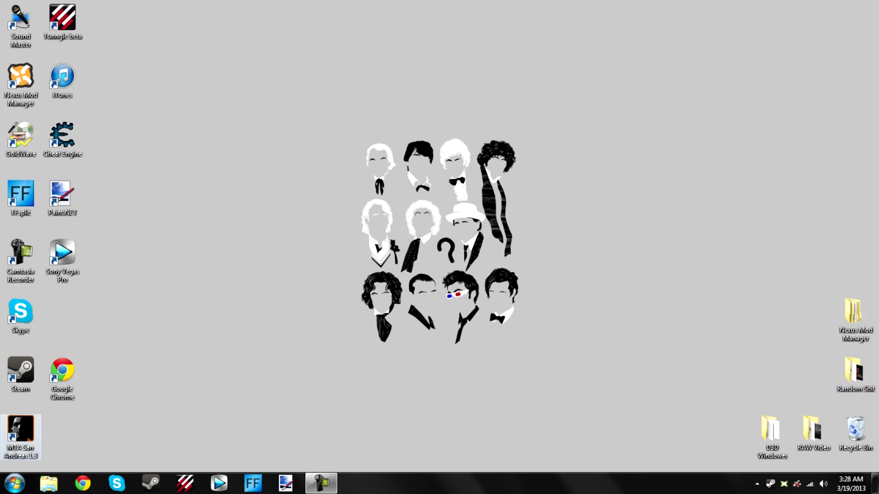
# - Delete the MTA San Andreas 1.3 shortcut from the desktop
pyautogui.click(21, 432)
pyautogui.press('Delete')
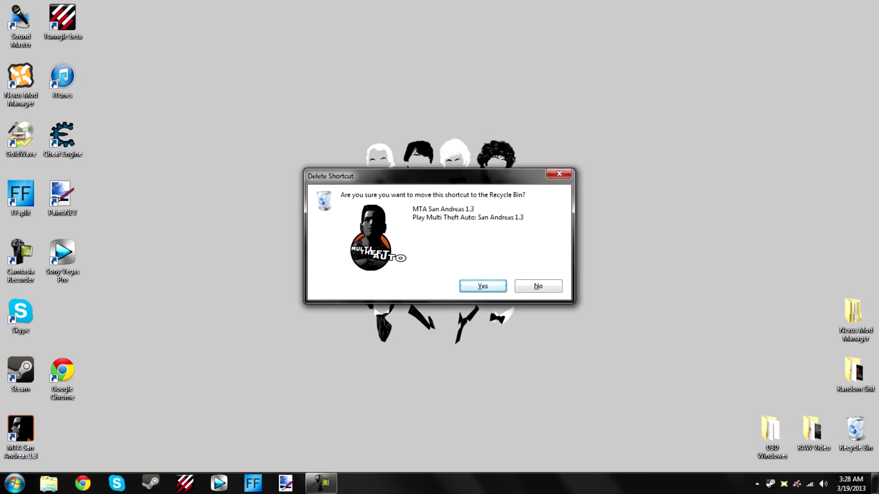
pyautogui.press('Return')
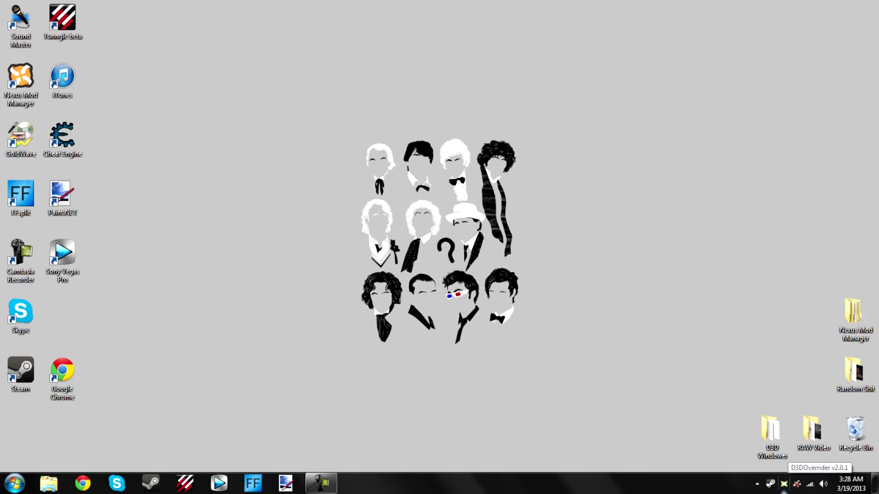
# - Close the D3DOverrider background program and dismiss the Windows performance notification
pyautogui.rightClick(784, 485)
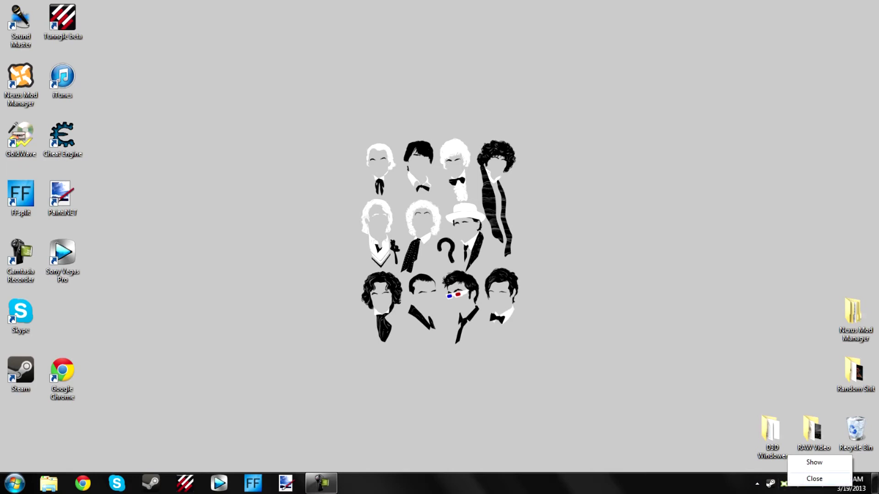
pyautogui.click(814, 479)
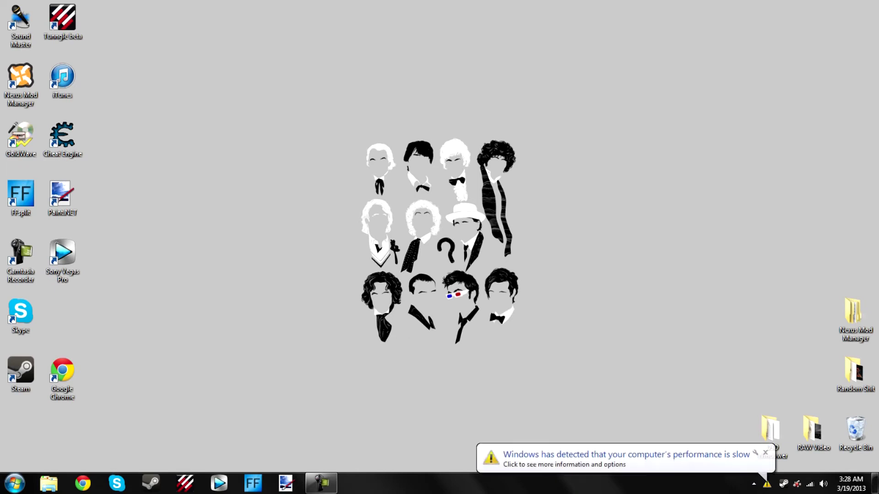
pyautogui.click(765, 452)
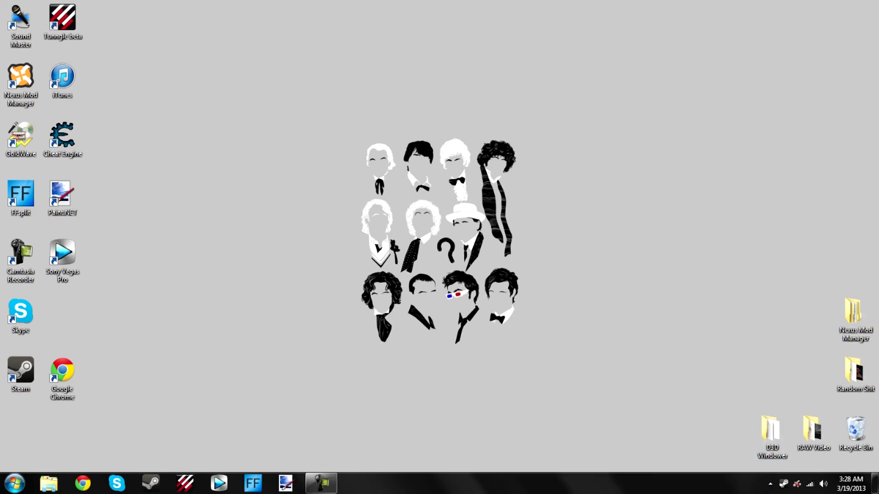
# - Open the AMD VISION Engine Control Center, reposition its window on the desktop and dismiss the performance notification
pyautogui.rightClick(191, 161)
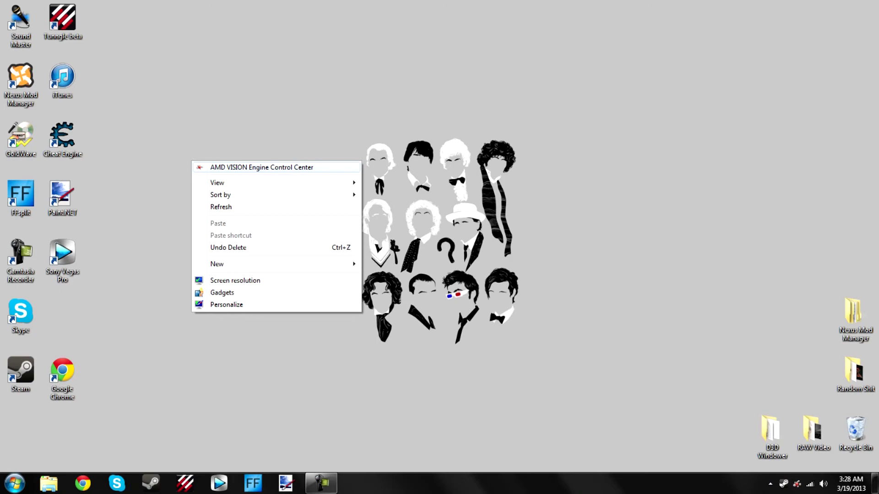
pyautogui.press('Escape')
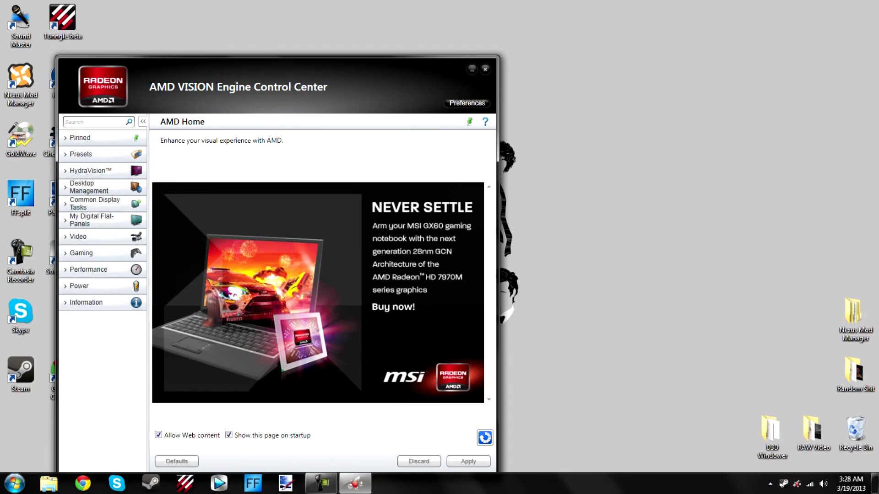
pyautogui.moveTo(284, 71); pyautogui.dragTo(368, 43)
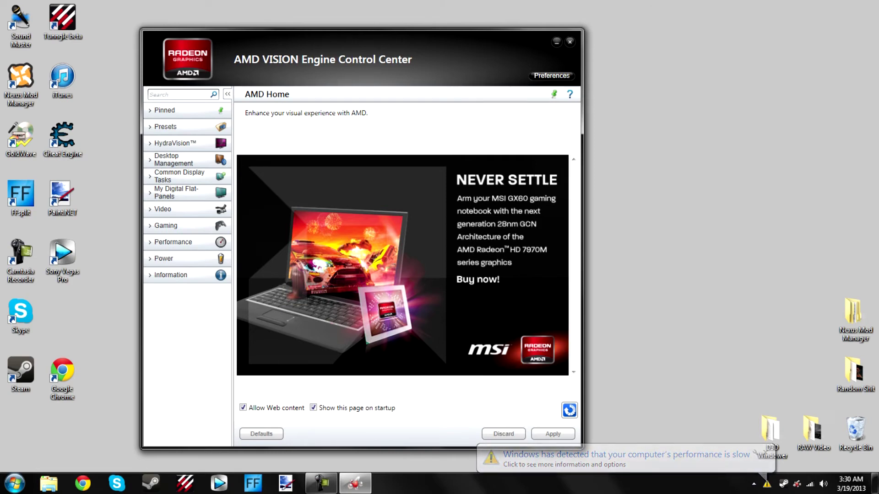
pyautogui.click(765, 452)
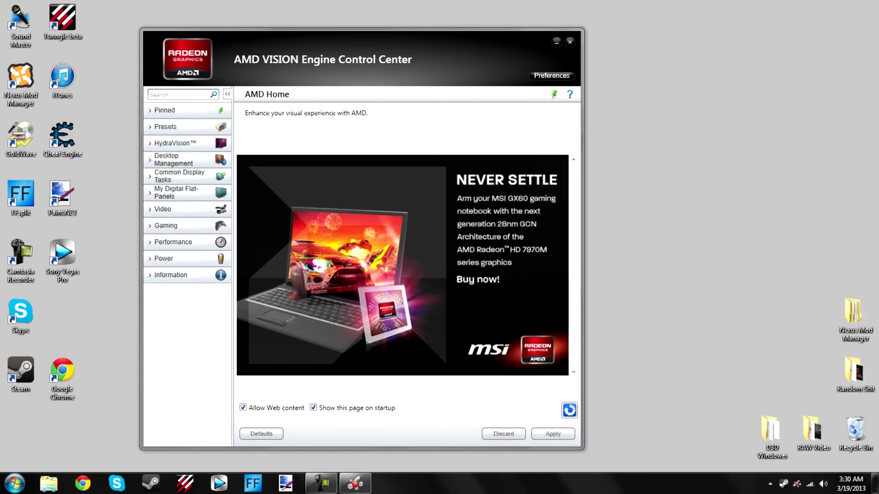
# - Examine the system-wide 3D Application Settings for gaming, including frame rate control, and close the control center
pyautogui.click(164, 210)
pyautogui.click(164, 210)
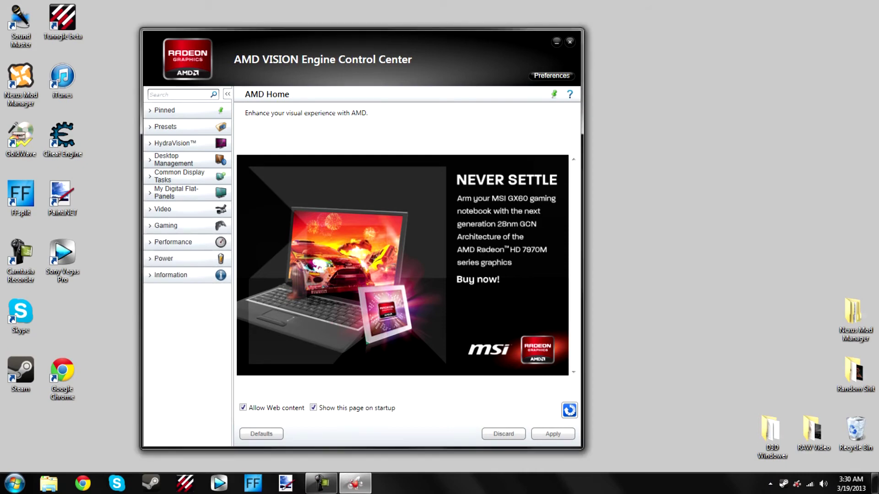
pyautogui.click(167, 226)
pyautogui.click(191, 240)
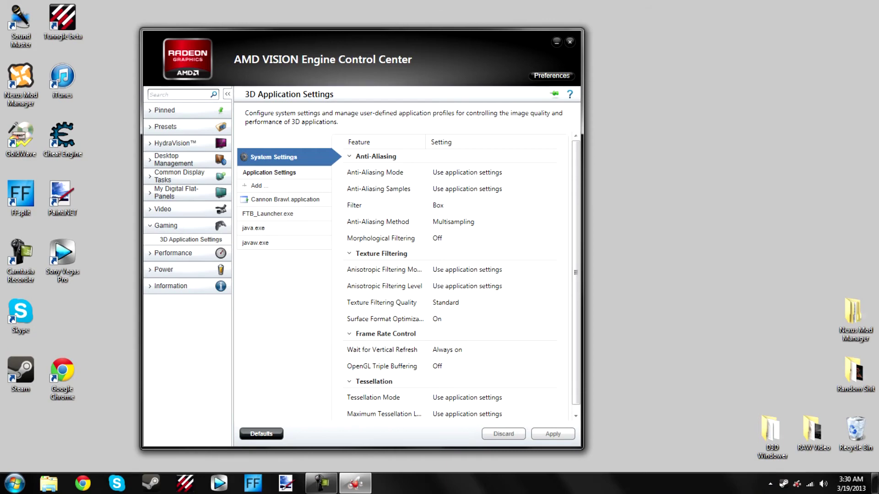
pyautogui.moveTo(576, 348); pyautogui.dragTo(576, 371)
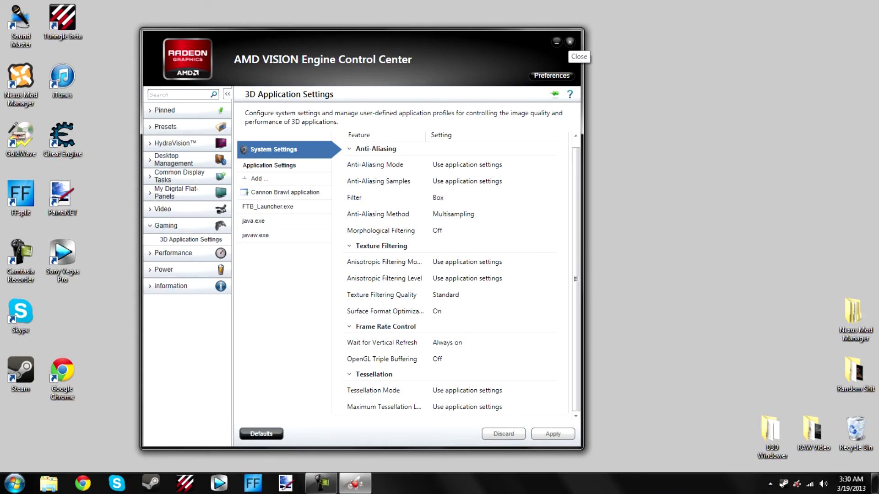
pyautogui.click(570, 42)
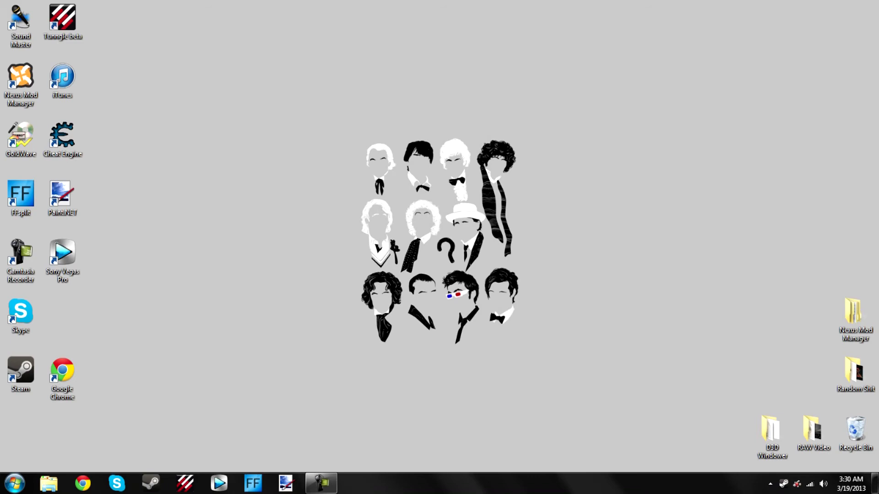
# - Switch to the Steam library, view the dialog for adding a non-Steam game and cancel it
pyautogui.click(151, 483)
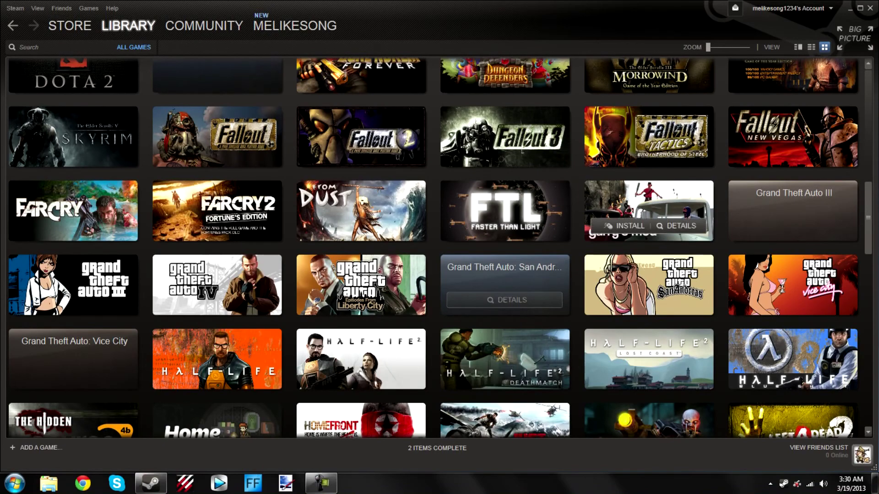
pyautogui.scroll(-8, 503, 247)
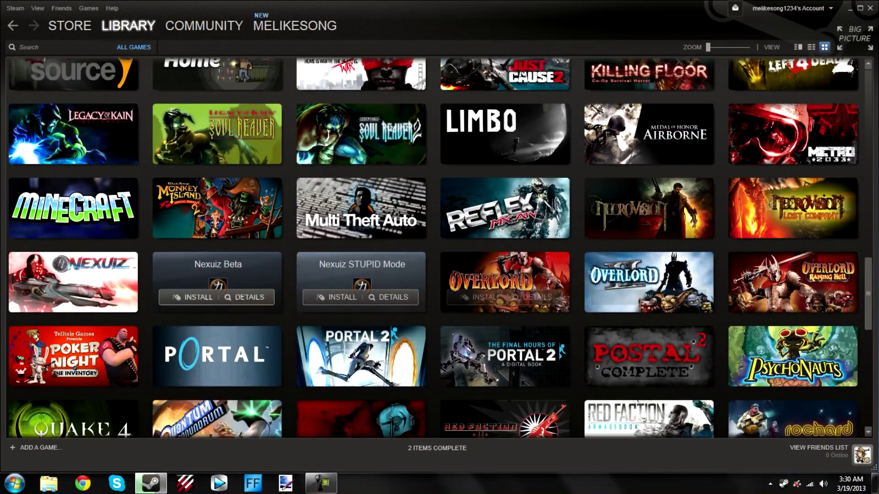
pyautogui.click(41, 447)
pyautogui.click(46, 408)
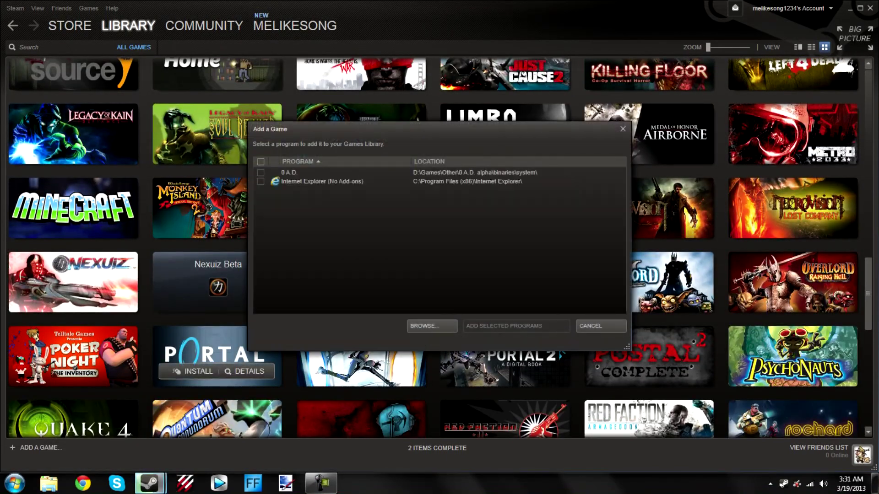
pyautogui.click(601, 326)
# - Look through the library's Multi Theft Auto and Grand Theft Auto entries, comparing the available library views
pyautogui.scroll(2, 440, 247)
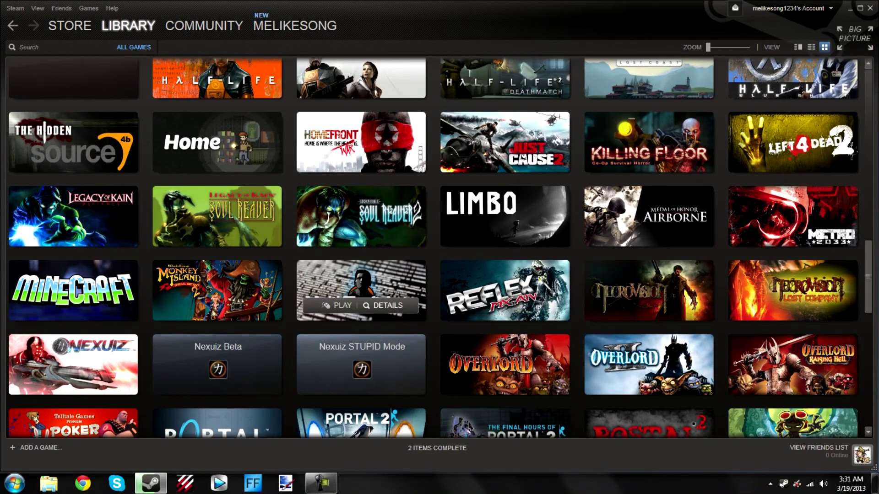
pyautogui.scroll(-10, 361, 302)
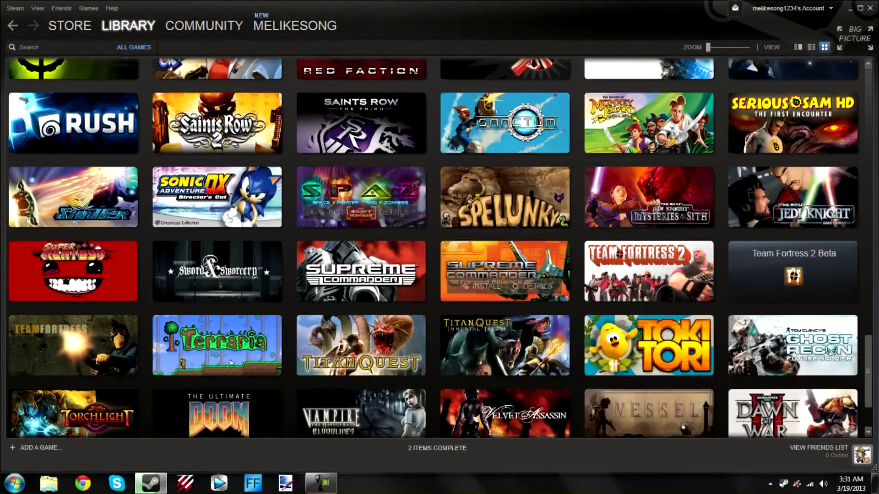
pyautogui.scroll(10, 361, 360)
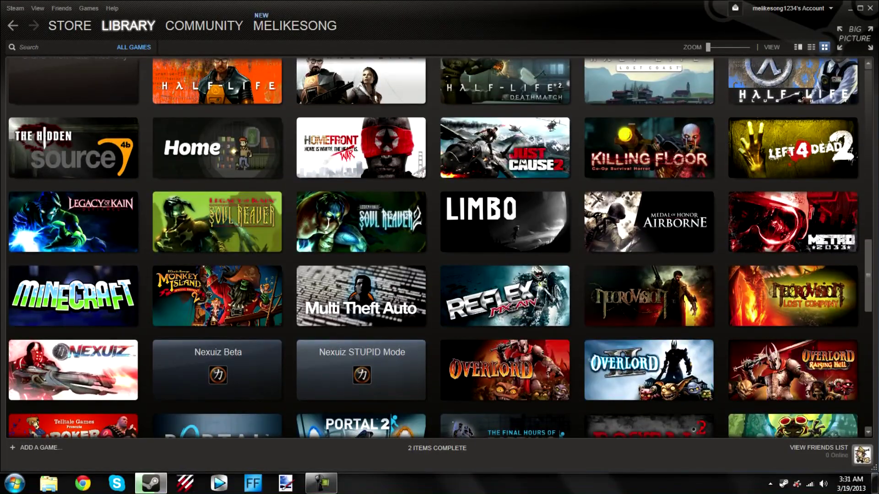
pyautogui.click(798, 47)
pyautogui.click(811, 46)
pyautogui.click(824, 47)
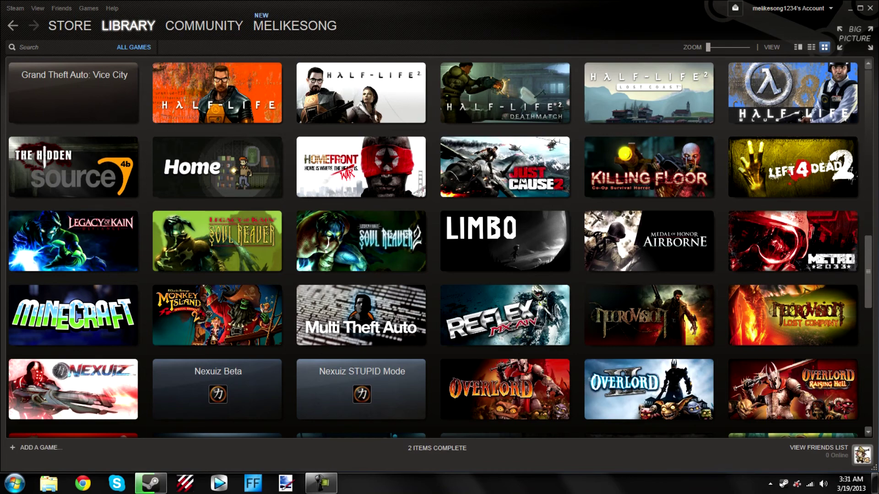
pyautogui.scroll(-8, 440, 247)
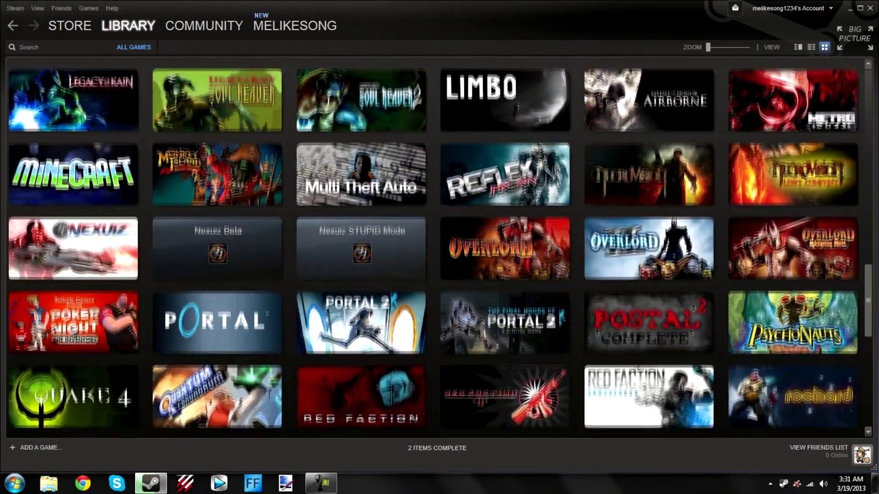
pyautogui.scroll(5, 439, 247)
pyautogui.scroll(8, 439, 247)
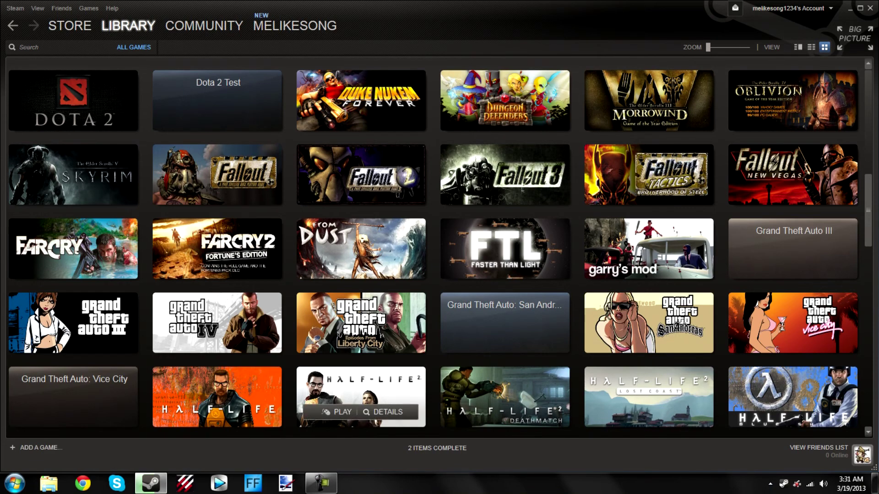
# - Check the completed downloads, return to the library, and close Steam and the performance notification
pyautogui.click(437, 449)
pyautogui.click(128, 26)
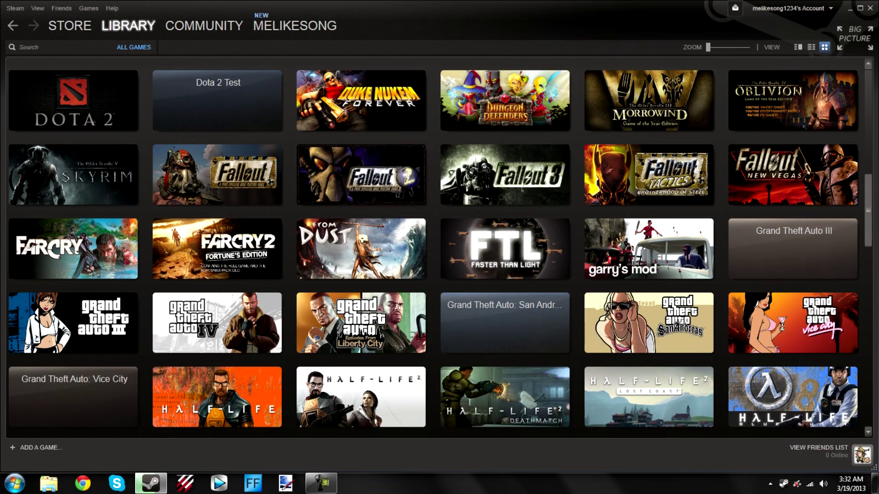
pyautogui.scroll(10, 433, 248)
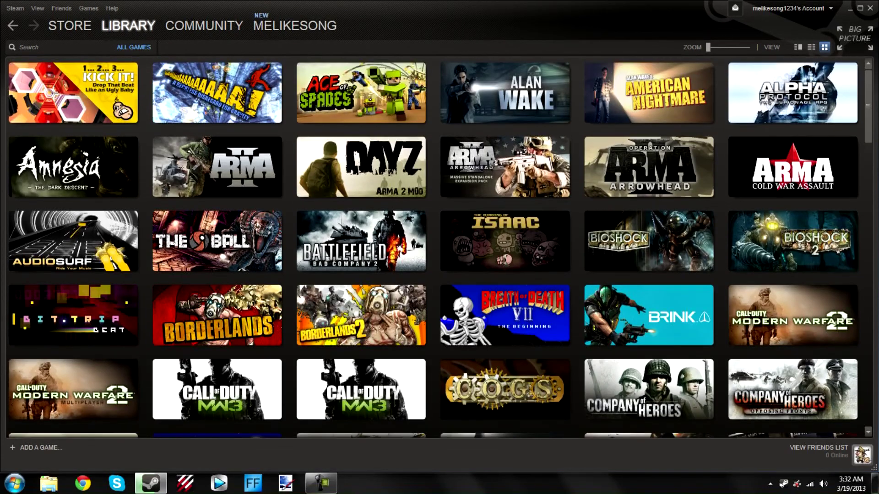
pyautogui.click(870, 8)
pyautogui.moveTo(309, 95); pyautogui.dragTo(526, 365)
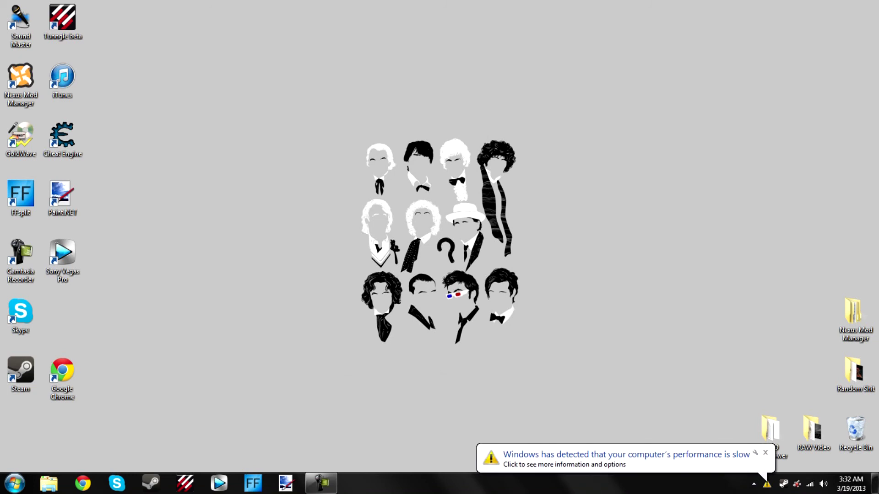
pyautogui.click(766, 453)
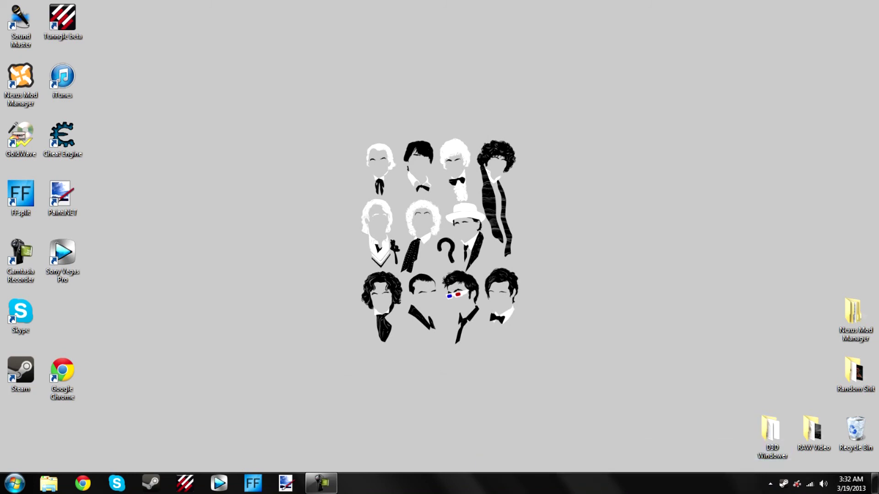